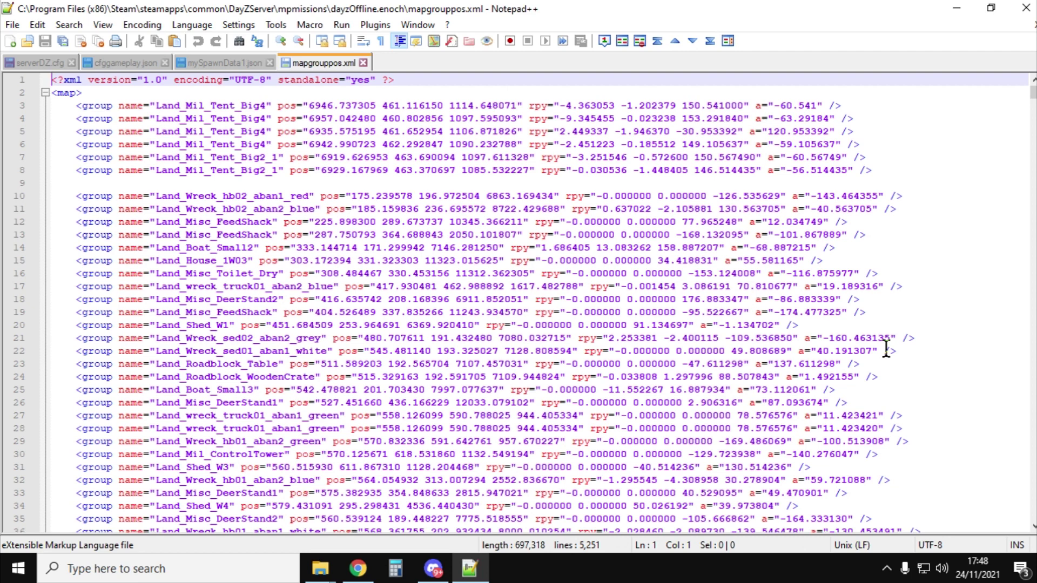
Look through cfggameplay.json and mySpawnData1.json, then return to mapgrouppos.xml.
{"action": "left_click", "coordinate": [127, 62]}
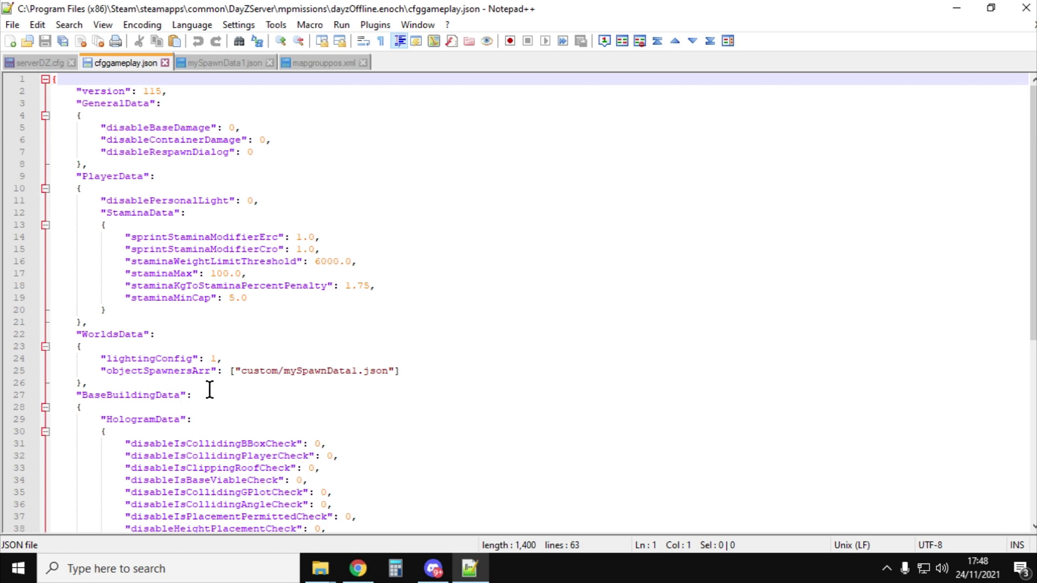
{"action": "left_click", "coordinate": [245, 65]}
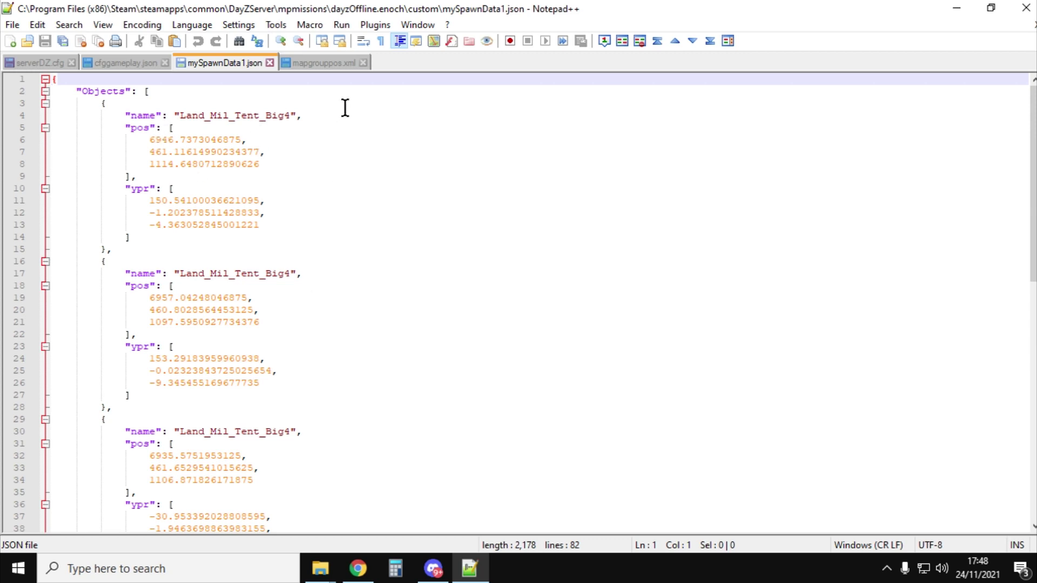
{"action": "left_click", "coordinate": [329, 62]}
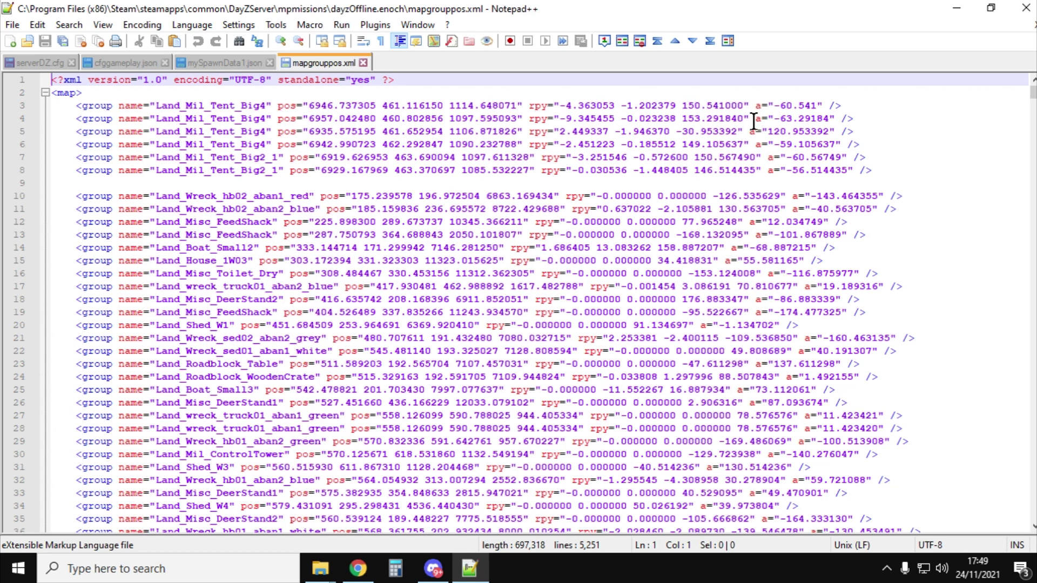
Inspect the first tent's a value -60.541 and rpy on line 3, then compare with mySpawnData1.json.
{"action": "left_click_drag", "start_coordinate": [755, 106], "coordinate": [858, 113]}
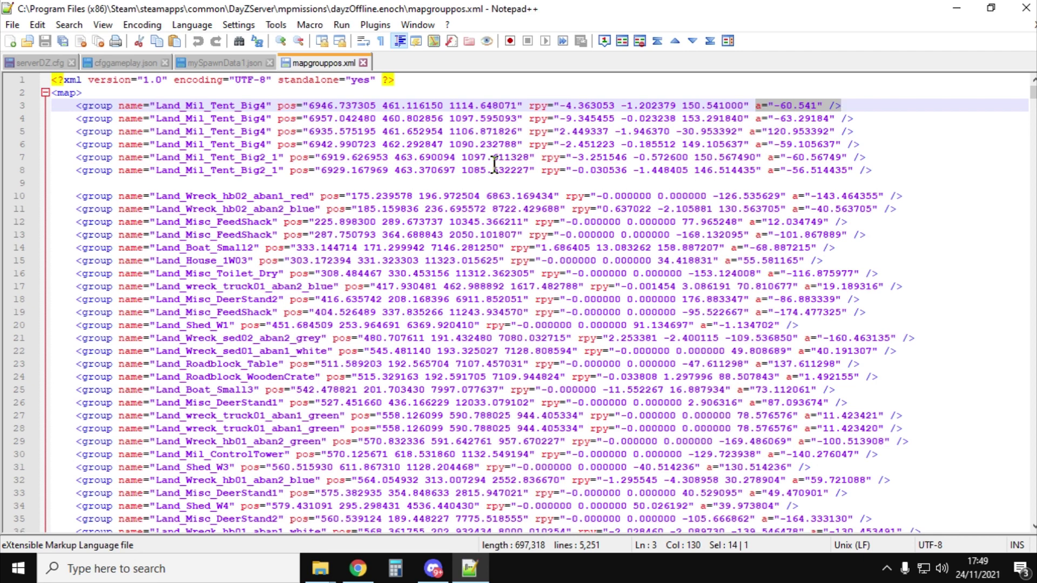
{"action": "left_click", "coordinate": [340, 108]}
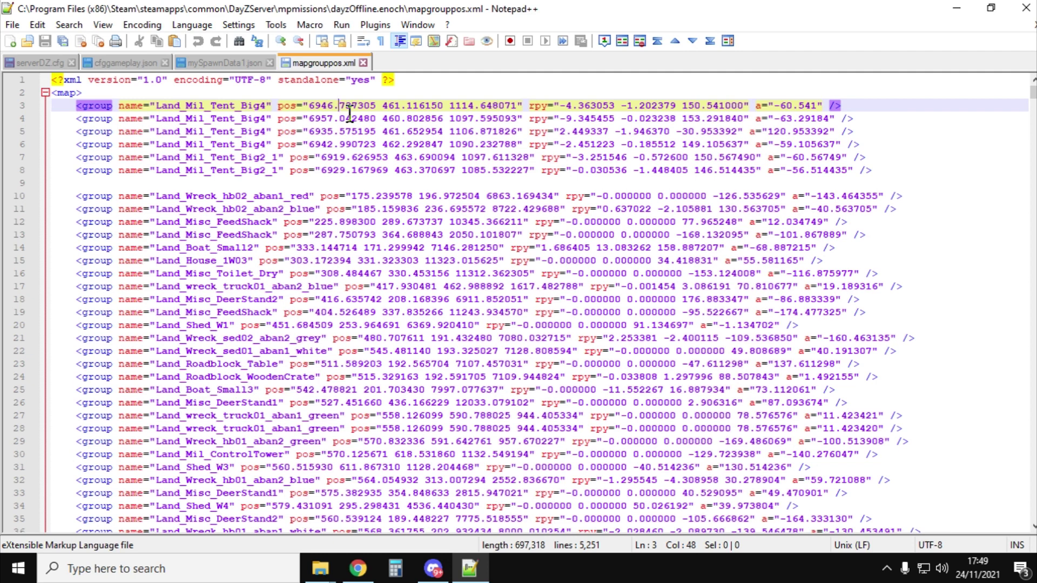
{"action": "key", "text": "ctrl+Right"}
{"action": "key", "text": "ctrl+Right"}
{"action": "key", "text": "ctrl+Right"}
{"action": "left_click", "coordinate": [789, 107]}
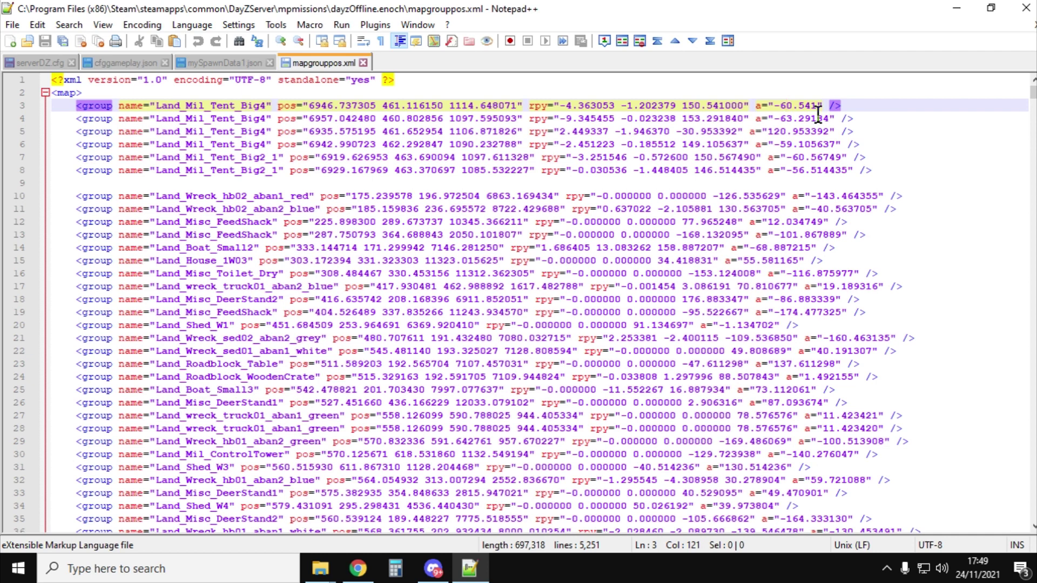
{"action": "double_click", "coordinate": [540, 107]}
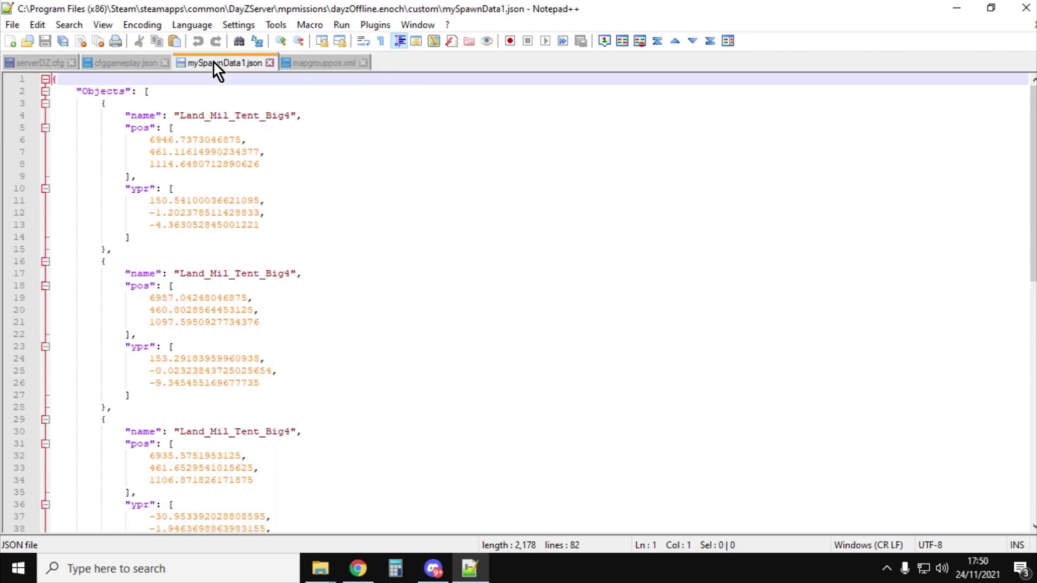
{"action": "left_click", "coordinate": [214, 63]}
Scroll mySpawnData1.json to the tents' ypr values, then go back to mapgrouppos.xml.
{"action": "scroll", "coordinate": [154, 362], "scroll_direction": "down", "scroll_amount": 1}
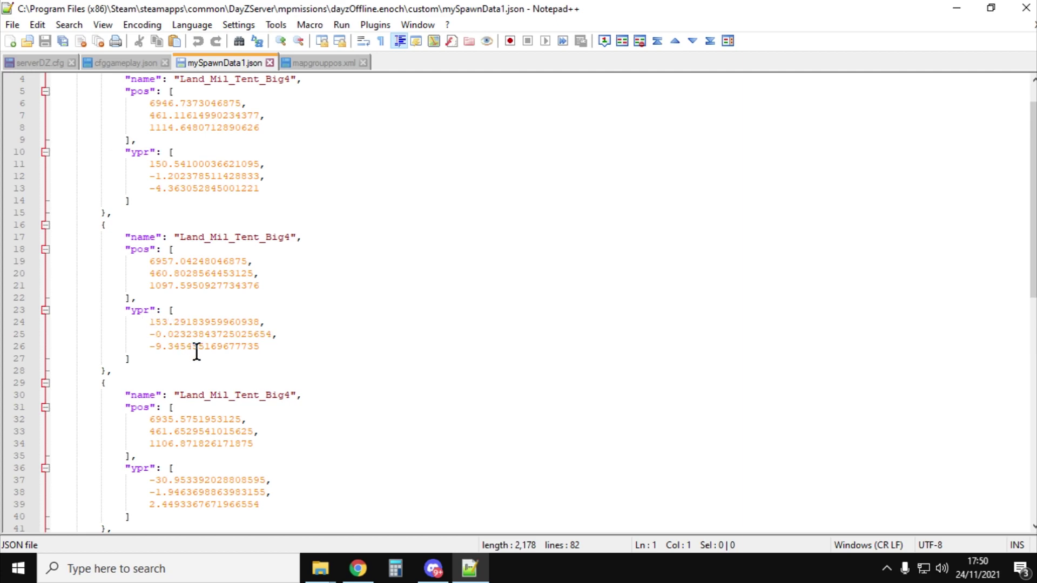
{"action": "left_click", "coordinate": [315, 66]}
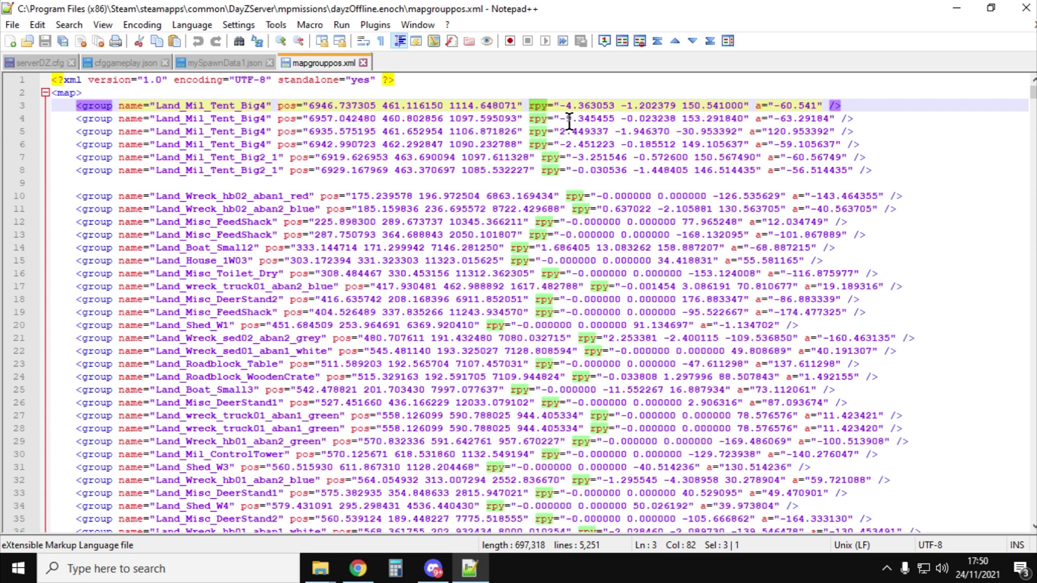
{"action": "left_click", "coordinate": [767, 112]}
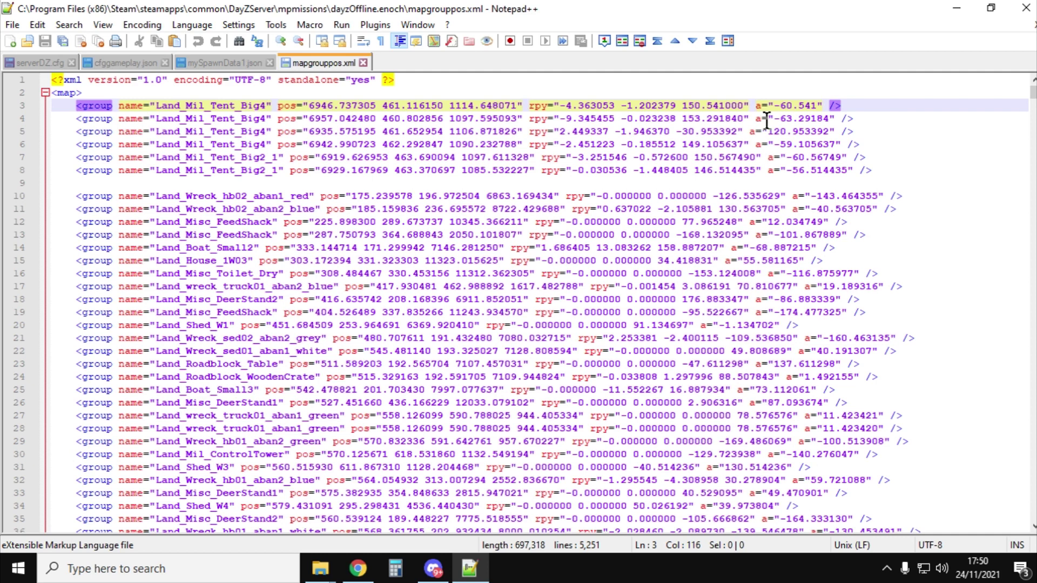
{"action": "left_click_drag", "start_coordinate": [756, 108], "coordinate": [861, 116]}
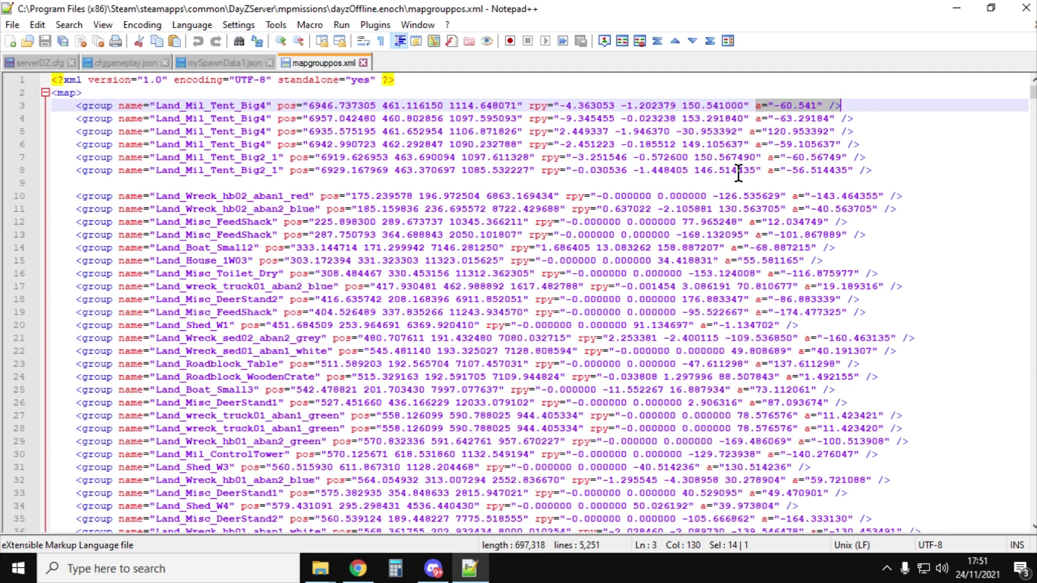
{"action": "left_click", "coordinate": [359, 569]}
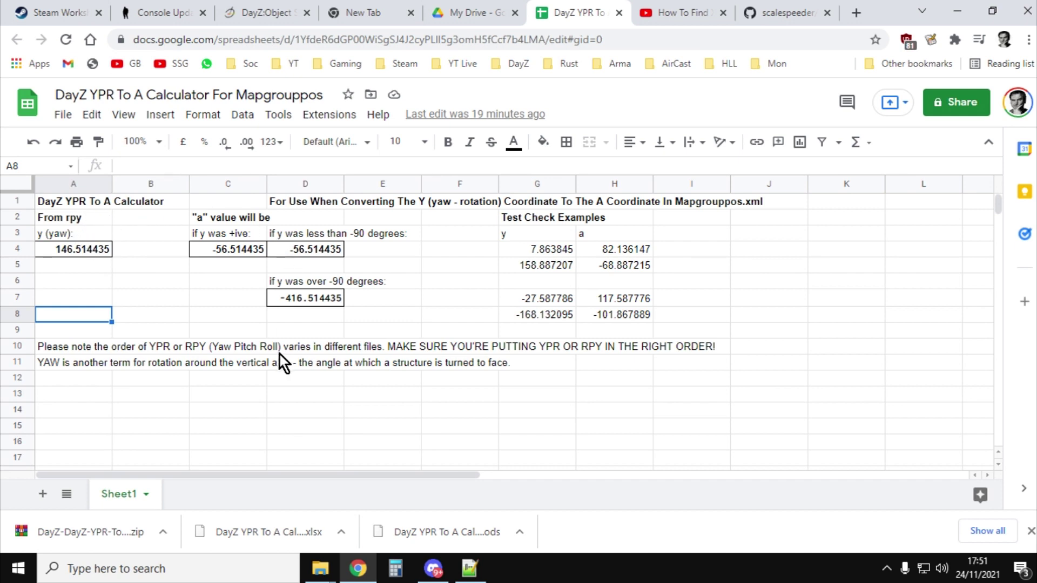
Check yaw 146.514435 in A4 and the results in C4, D4 and D7, then visit the GitHub repository.
{"action": "left_click", "coordinate": [102, 252]}
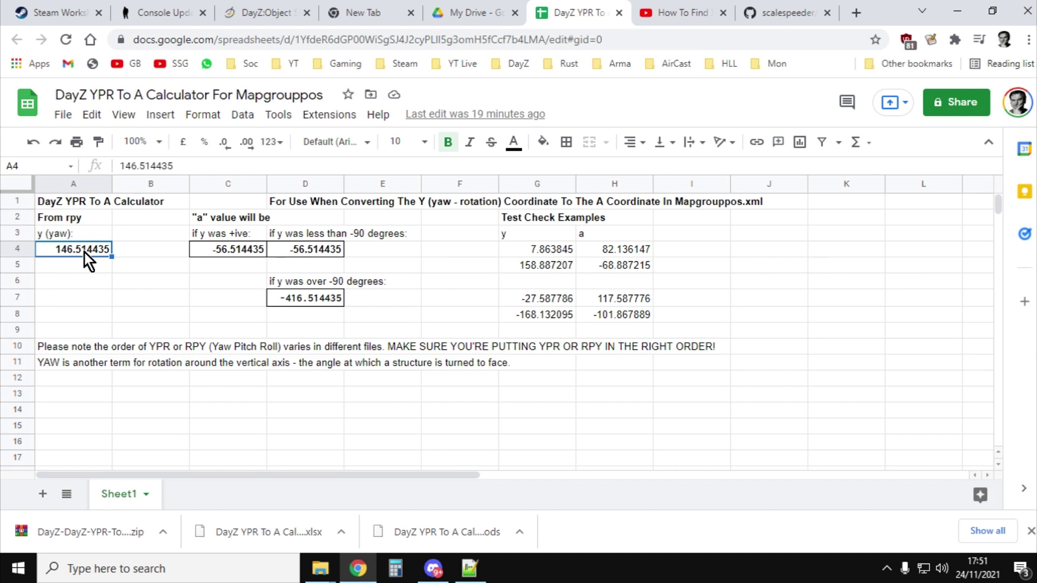
{"action": "left_click", "coordinate": [224, 250]}
{"action": "left_click", "coordinate": [293, 252]}
{"action": "left_click", "coordinate": [312, 296]}
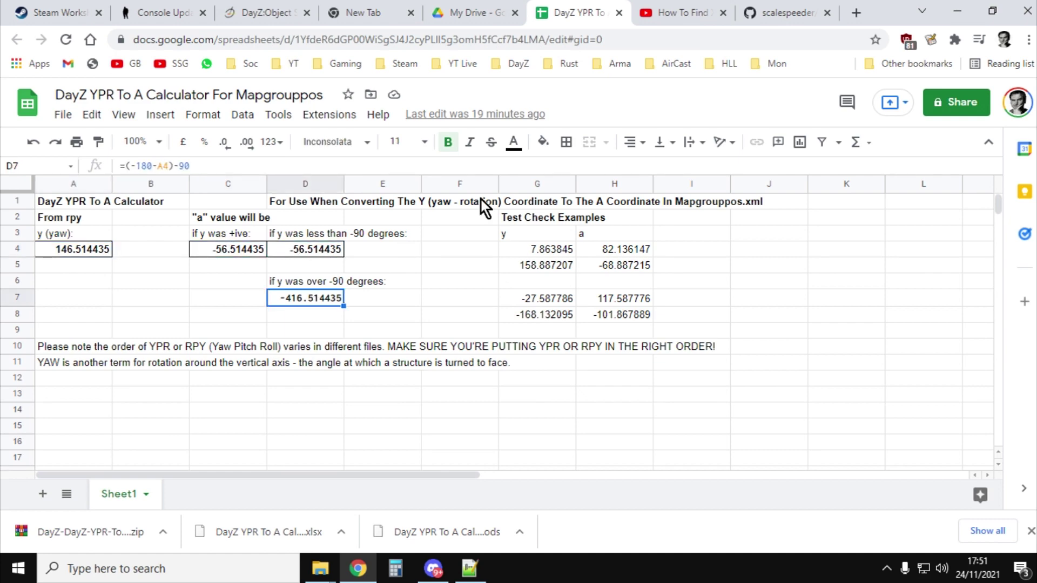
{"action": "left_click", "coordinate": [798, 12]}
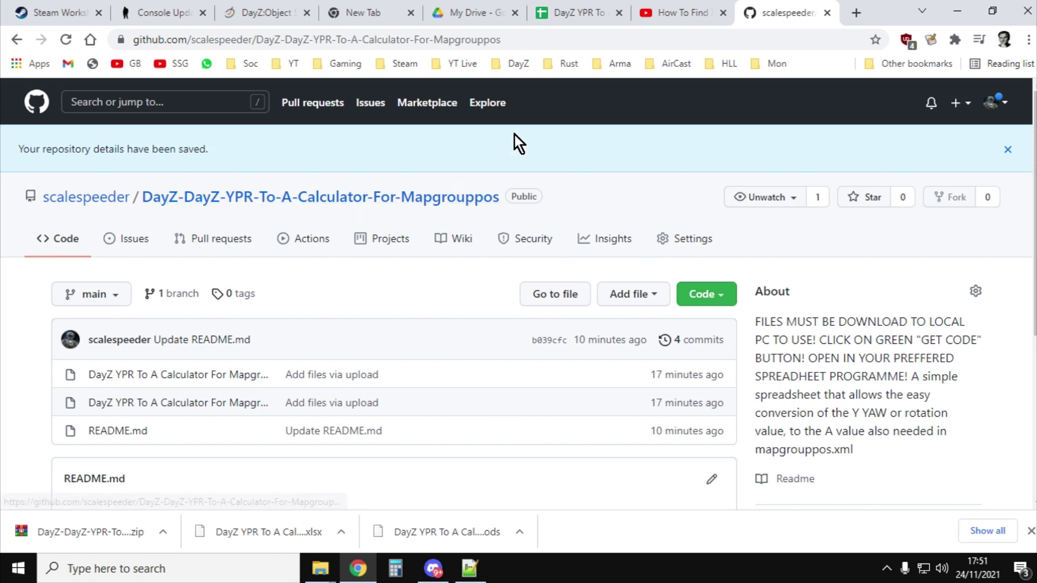
{"action": "scroll", "coordinate": [491, 181], "scroll_direction": "down", "scroll_amount": 1}
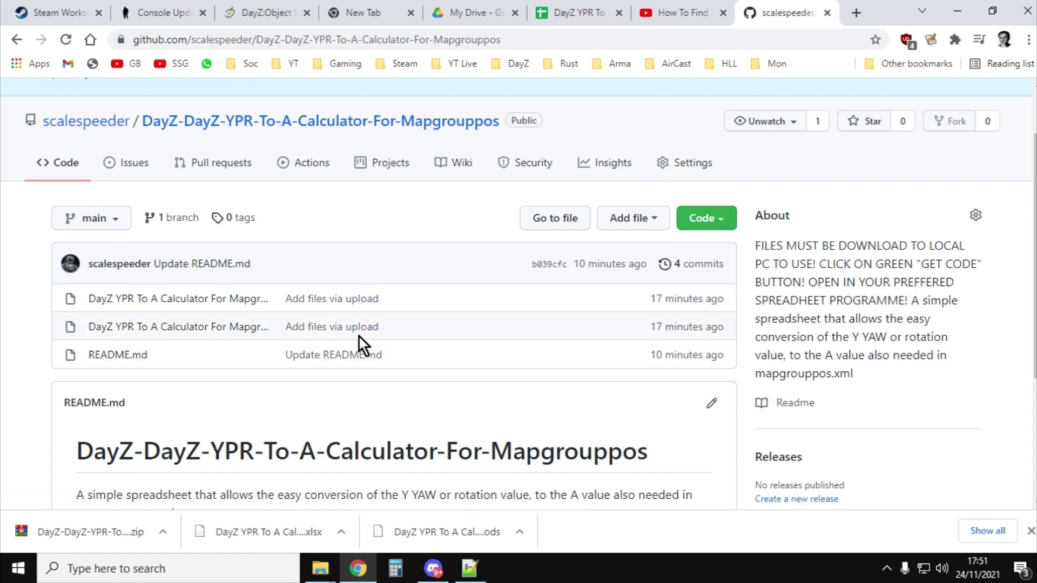
{"action": "scroll", "coordinate": [369, 340], "scroll_direction": "down", "scroll_amount": 2}
{"action": "scroll", "coordinate": [370, 340], "scroll_direction": "up", "scroll_amount": 2}
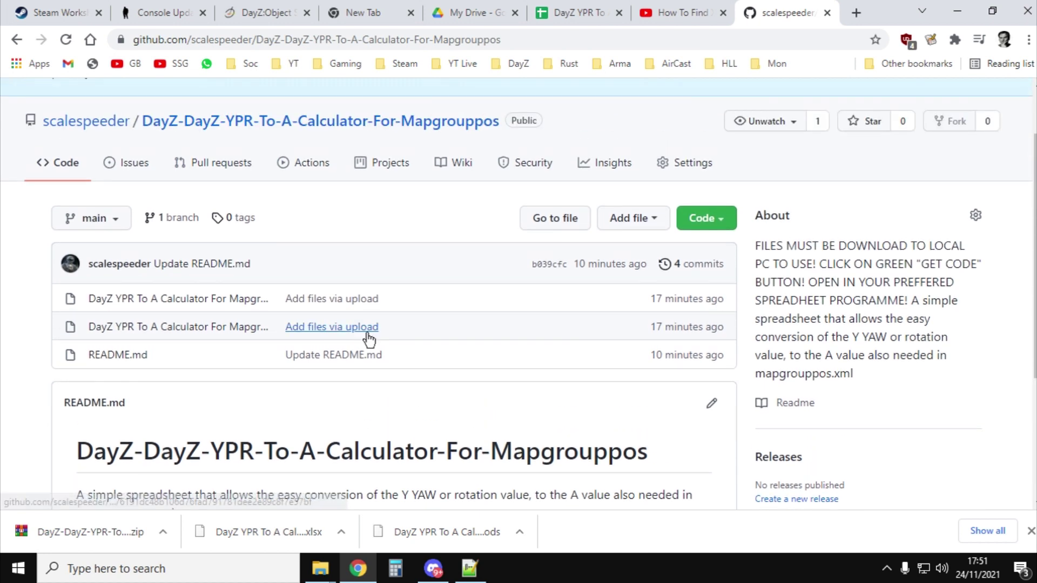
{"action": "left_click", "coordinate": [717, 221]}
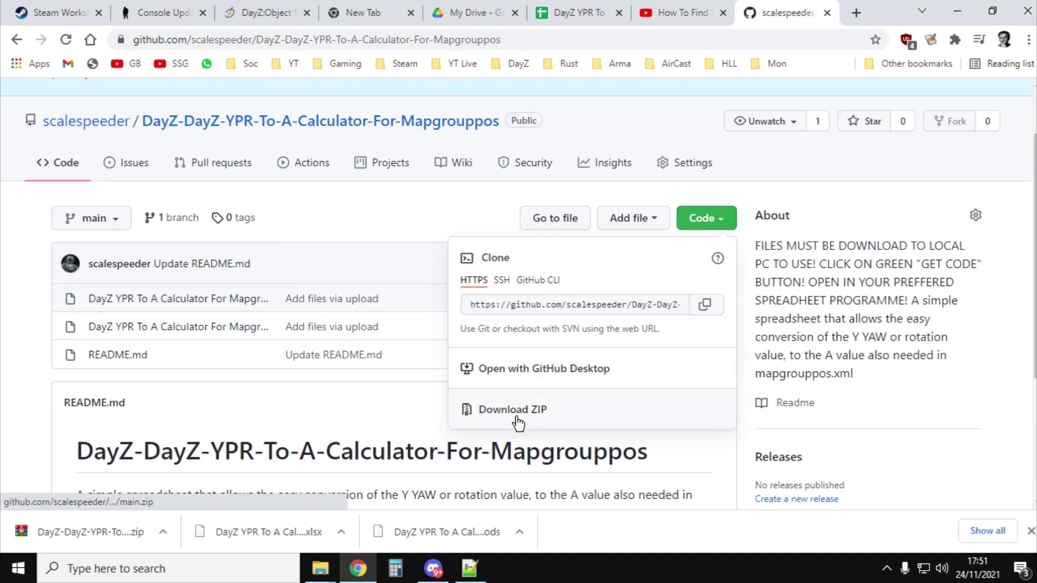
{"action": "left_click", "coordinate": [796, 173]}
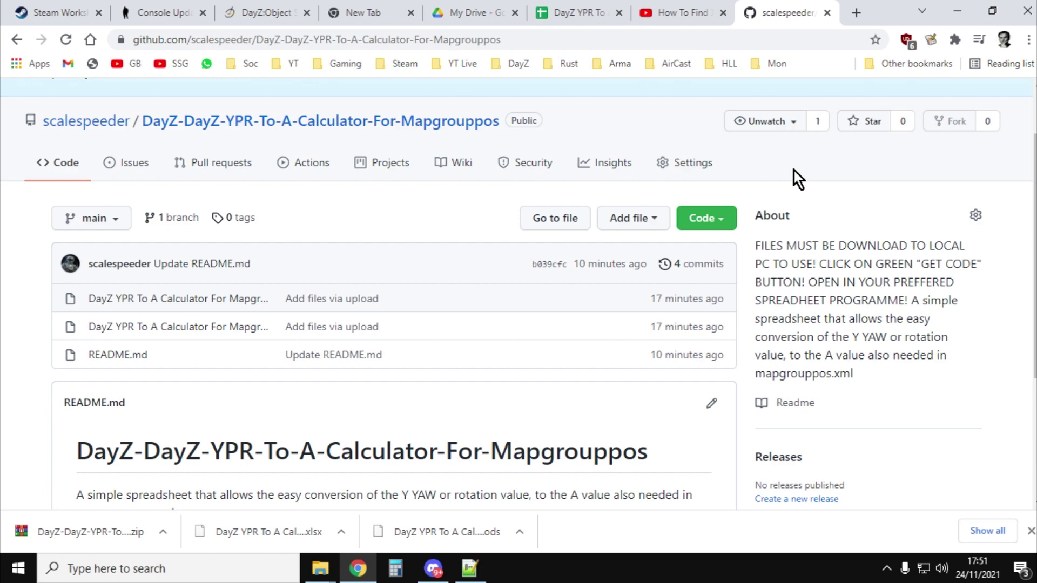
{"action": "left_click", "coordinate": [578, 12]}
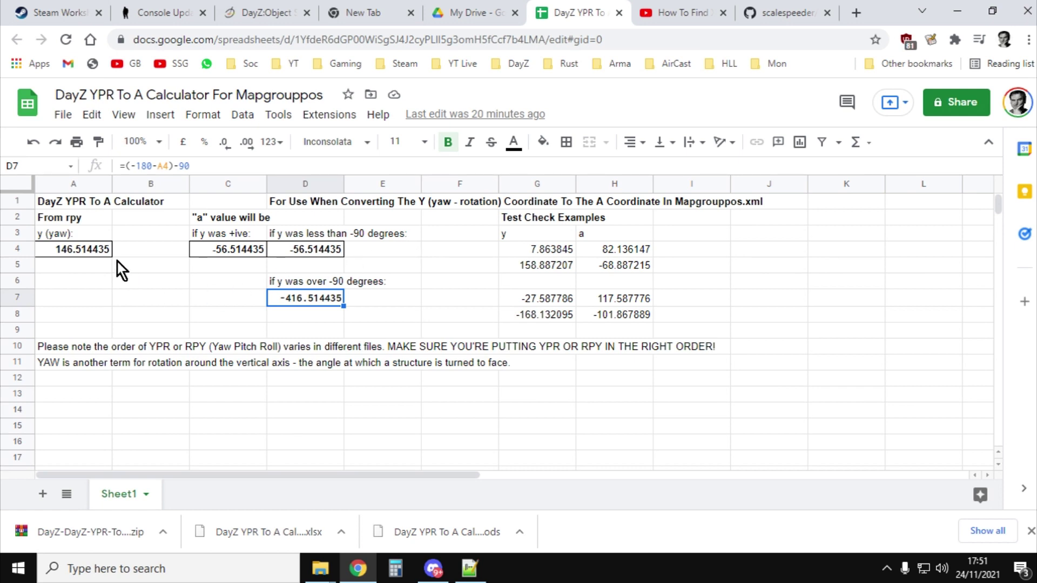
Review the test example yaws in G4–G8 and their expected a values in H4–H8.
{"action": "left_click", "coordinate": [540, 254]}
{"action": "left_click", "coordinate": [541, 268]}
{"action": "left_click", "coordinate": [549, 293]}
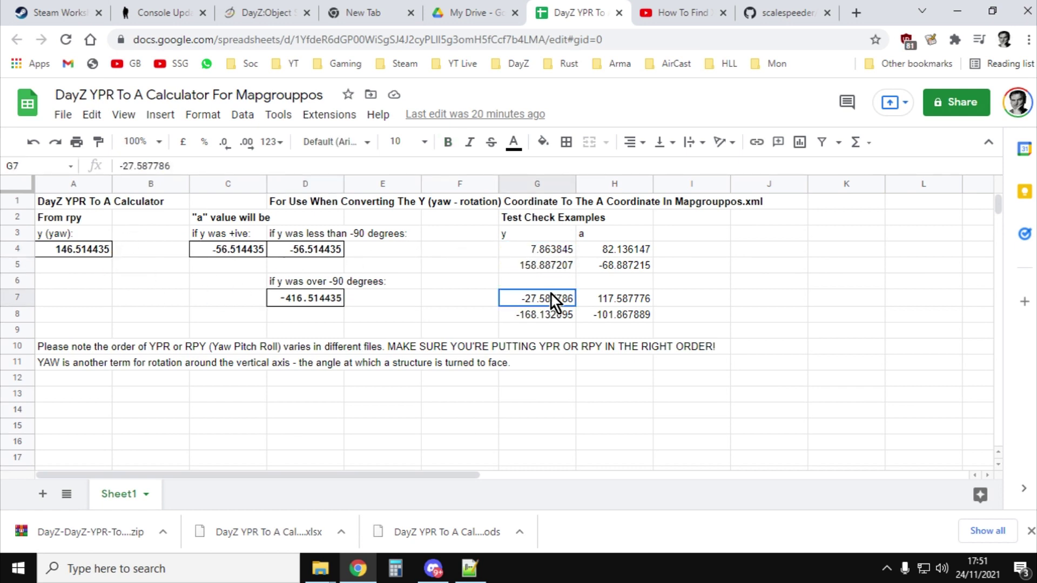
{"action": "left_click", "coordinate": [559, 319]}
{"action": "left_click", "coordinate": [627, 253]}
{"action": "left_click", "coordinate": [627, 268]}
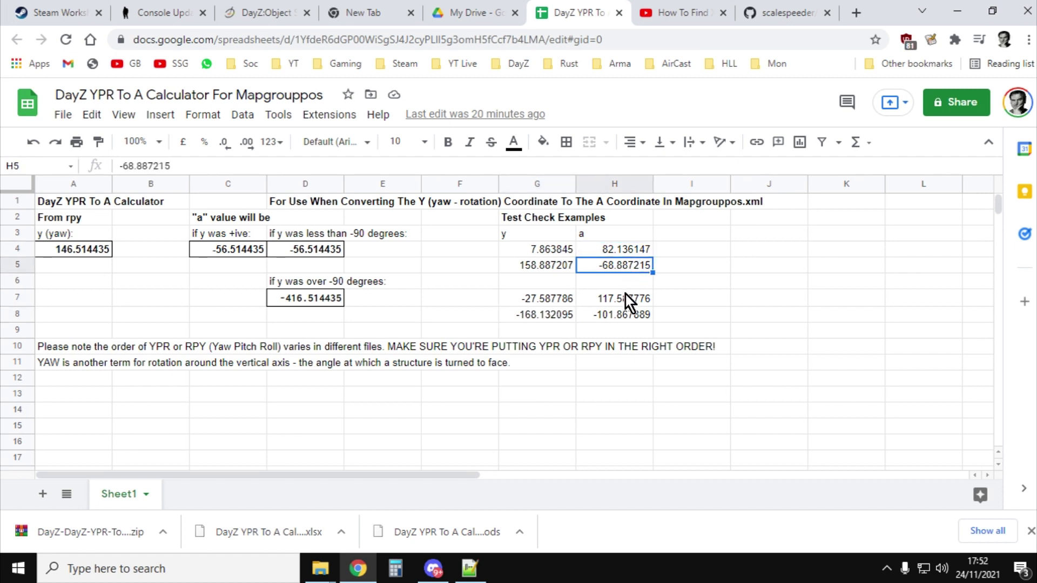
{"action": "left_click", "coordinate": [625, 297]}
{"action": "left_click", "coordinate": [626, 318]}
{"action": "left_click", "coordinate": [543, 255]}
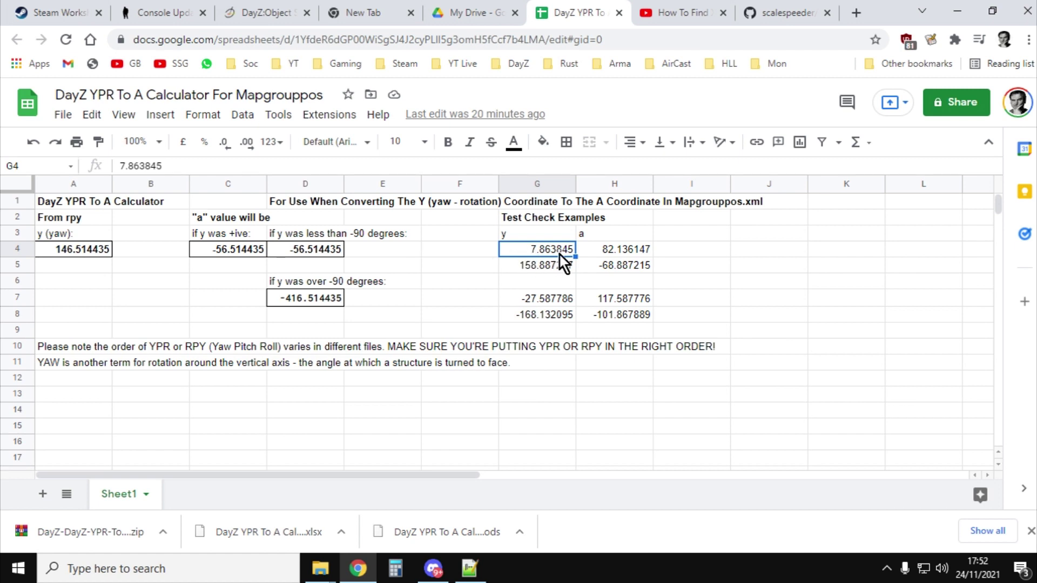
Enter yaw 7.86, then 158.87, in A4 and inspect C4's formula =(360-A4)-270.
{"action": "left_click", "coordinate": [83, 249]}
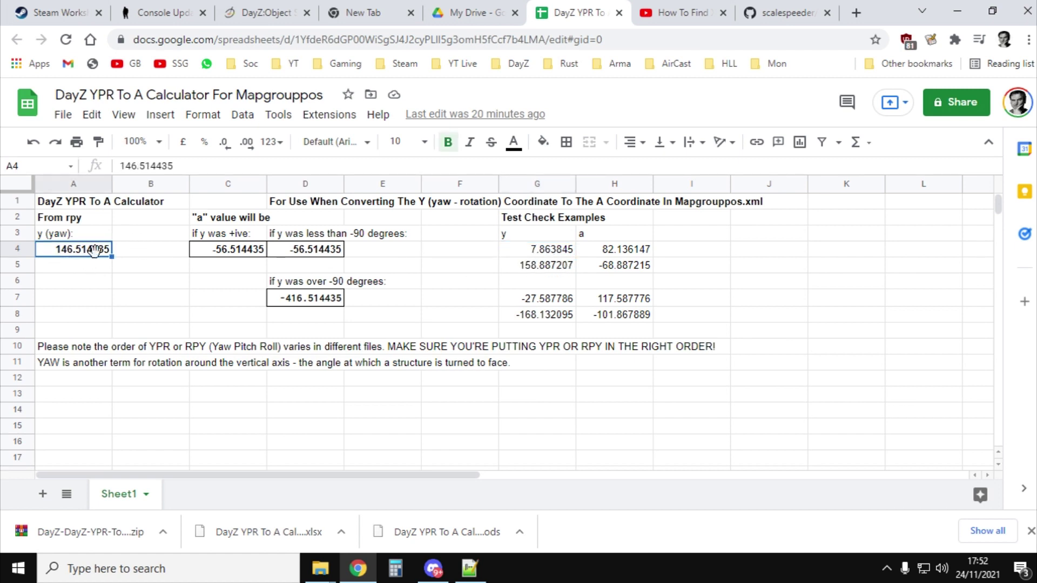
{"action": "type", "text": "7.86"}
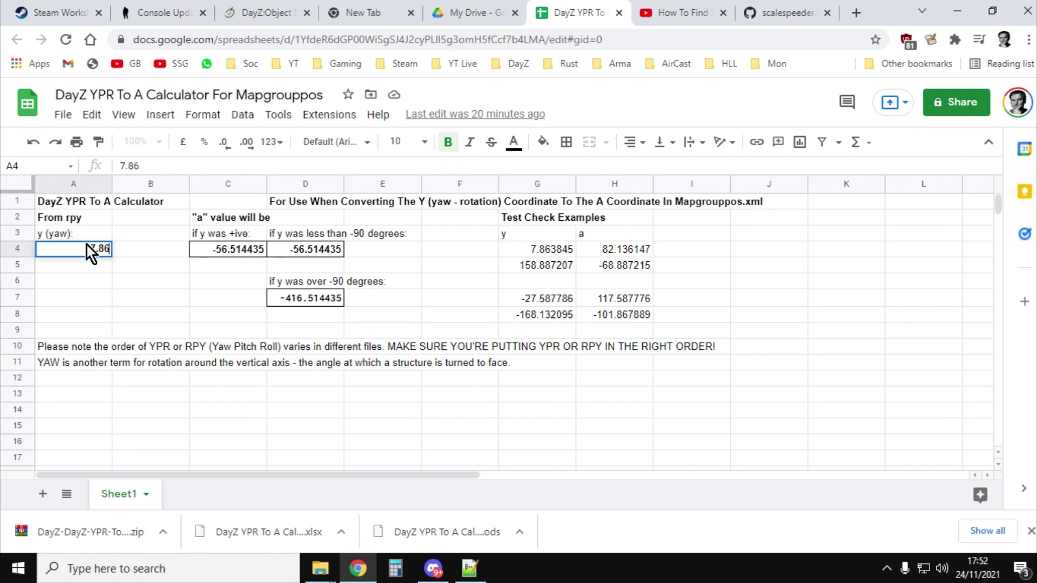
{"action": "key", "text": "Return"}
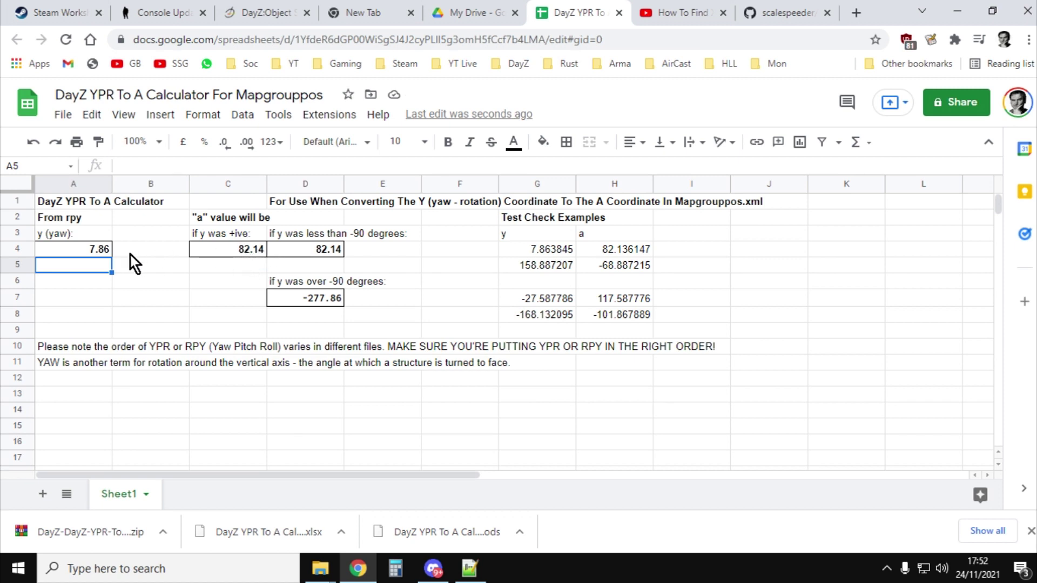
{"action": "left_click", "coordinate": [105, 251]}
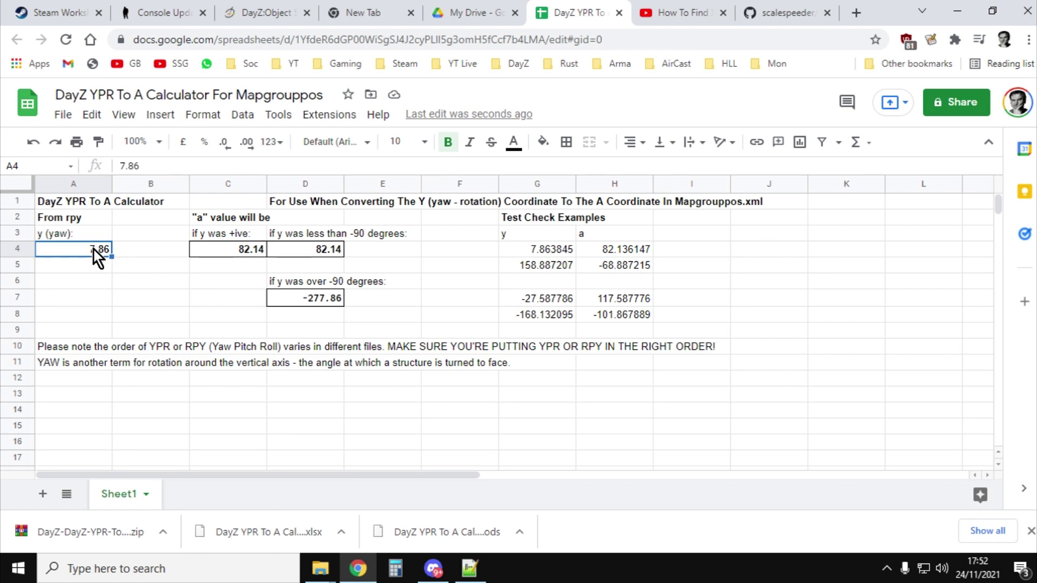
{"action": "type", "text": "158.87"}
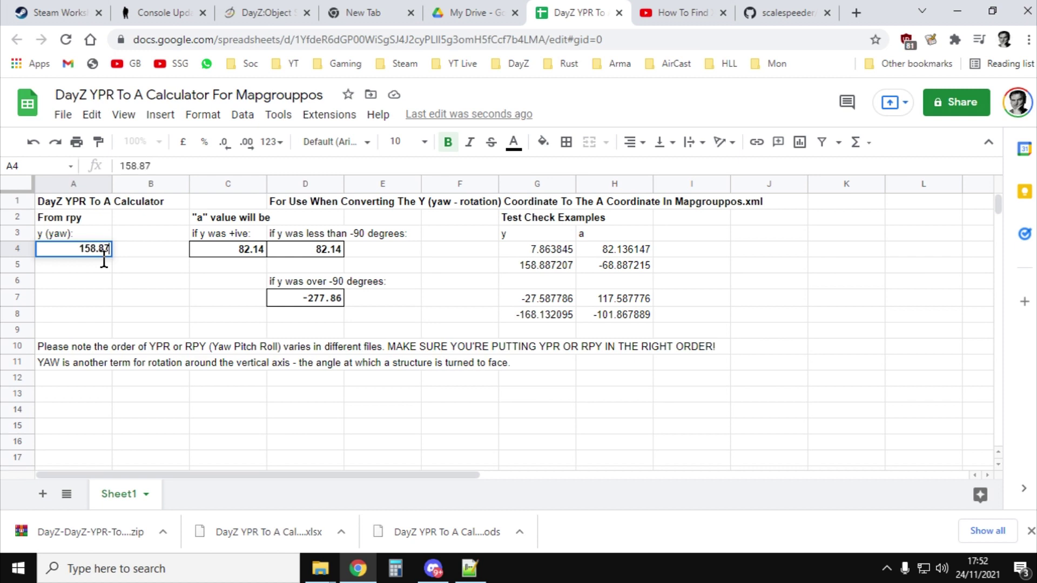
{"action": "key", "text": "Return"}
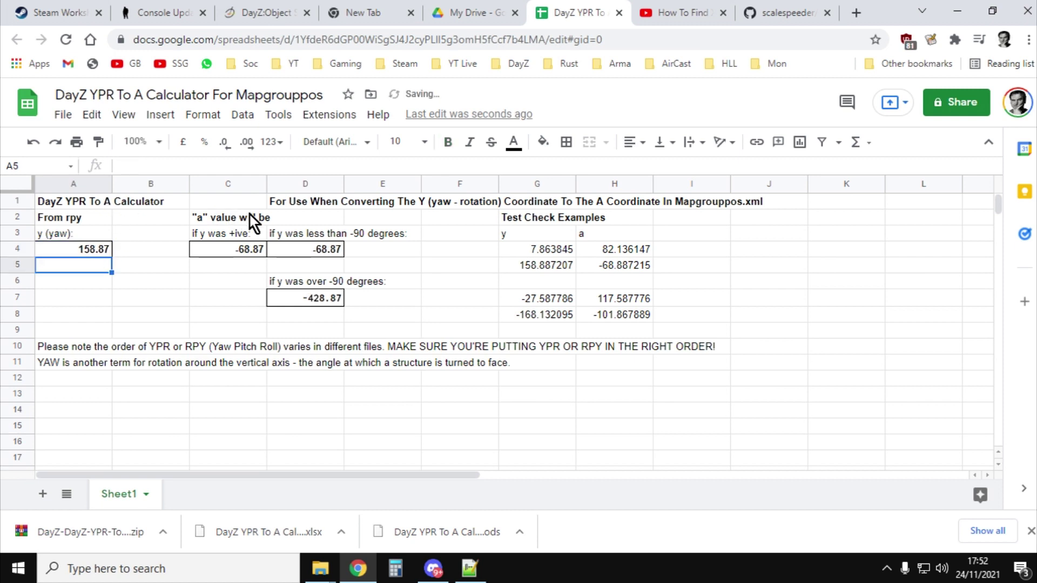
{"action": "left_click", "coordinate": [241, 252]}
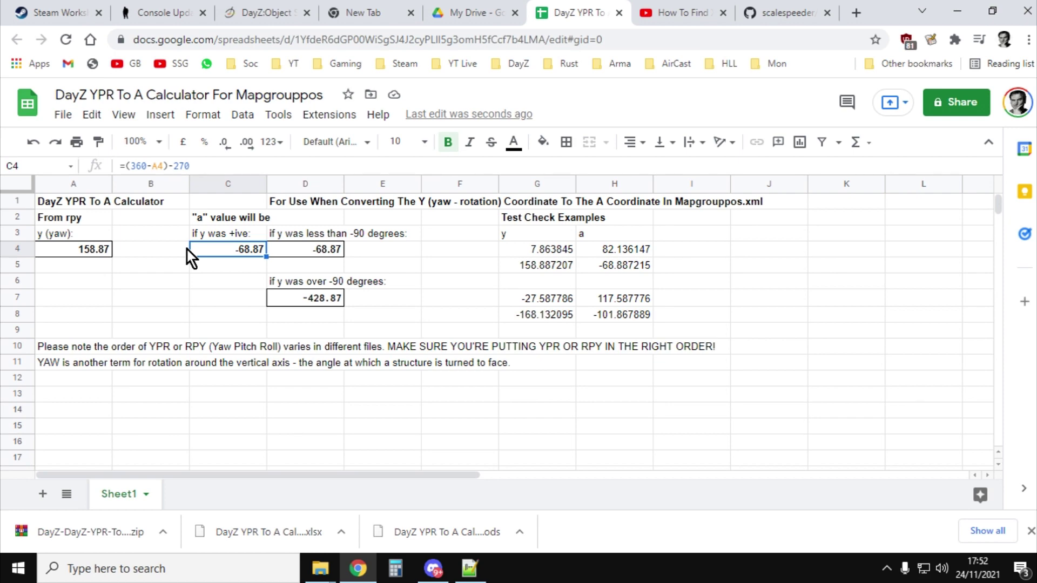
{"action": "left_click", "coordinate": [96, 248]}
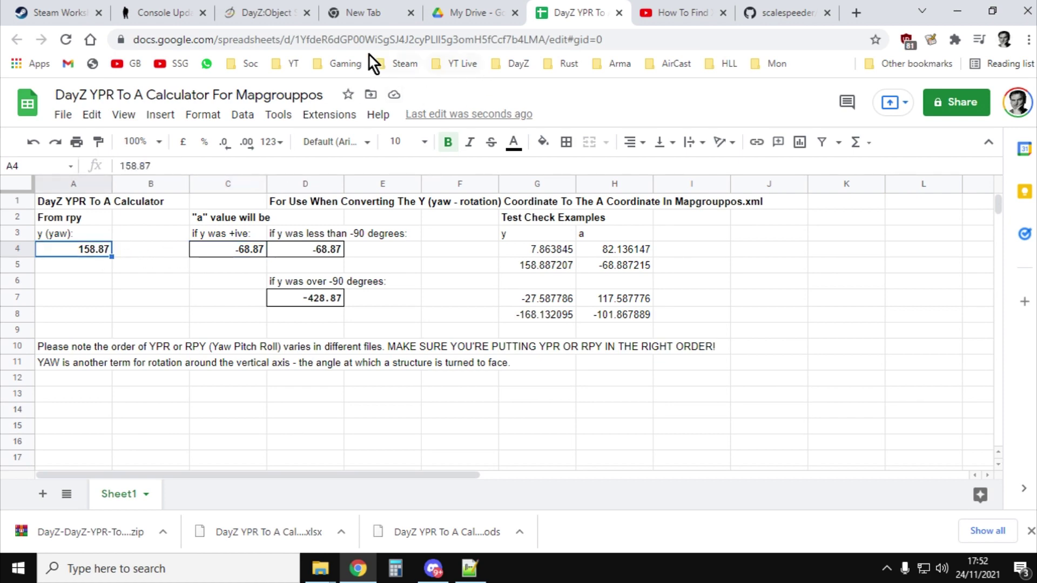
{"action": "left_click", "coordinate": [483, 578]}
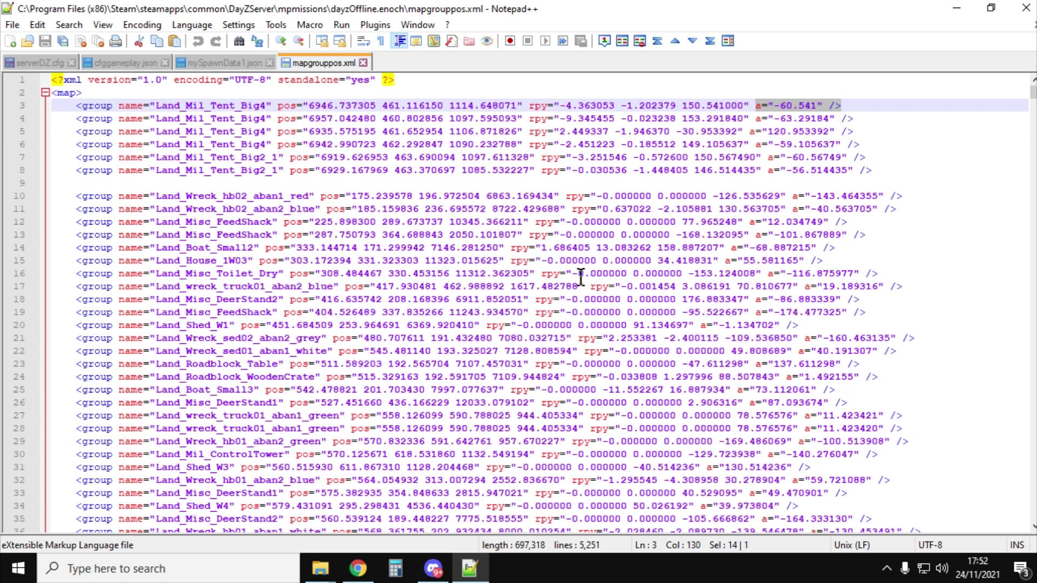
{"action": "scroll", "coordinate": [780, 235], "scroll_direction": "down", "scroll_amount": 1}
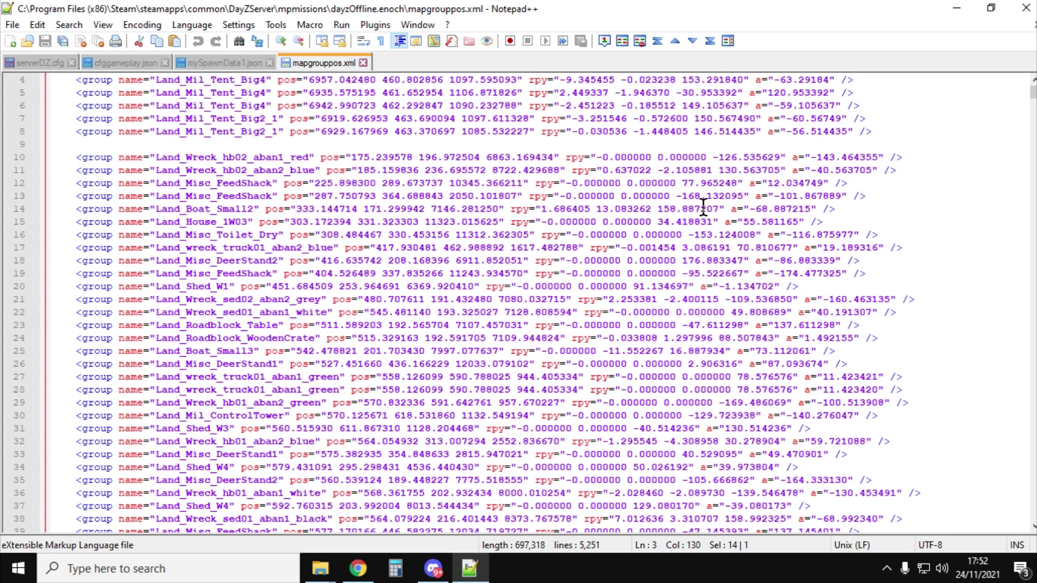
{"action": "left_click_drag", "start_coordinate": [682, 198], "coordinate": [744, 196]}
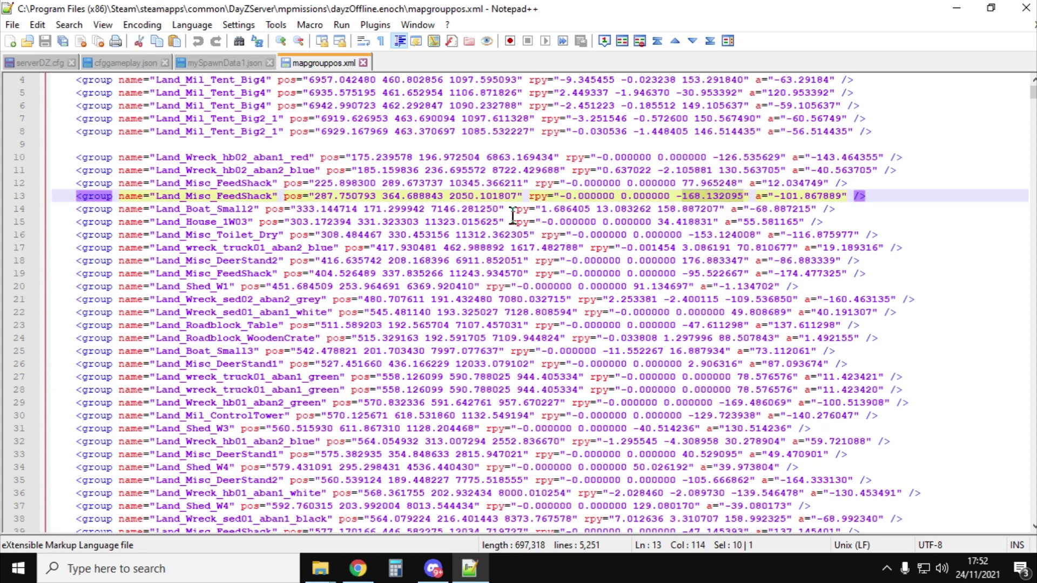
{"action": "left_click", "coordinate": [475, 578]}
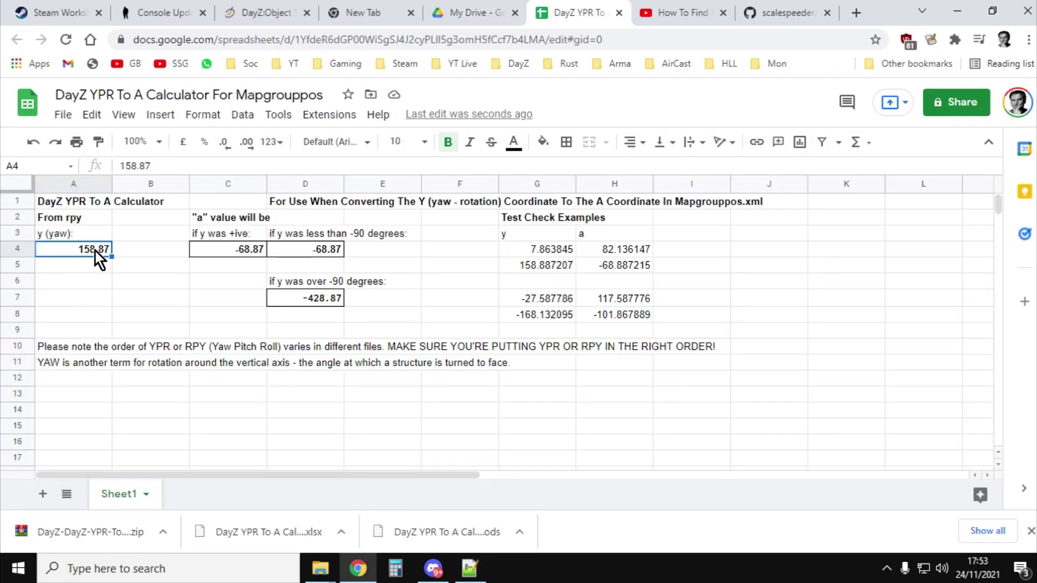
Review test yaws -27.587786 and -168.132095 and their expected a values in H7 and H8.
{"action": "left_click_drag", "start_coordinate": [530, 289], "coordinate": [532, 300]}
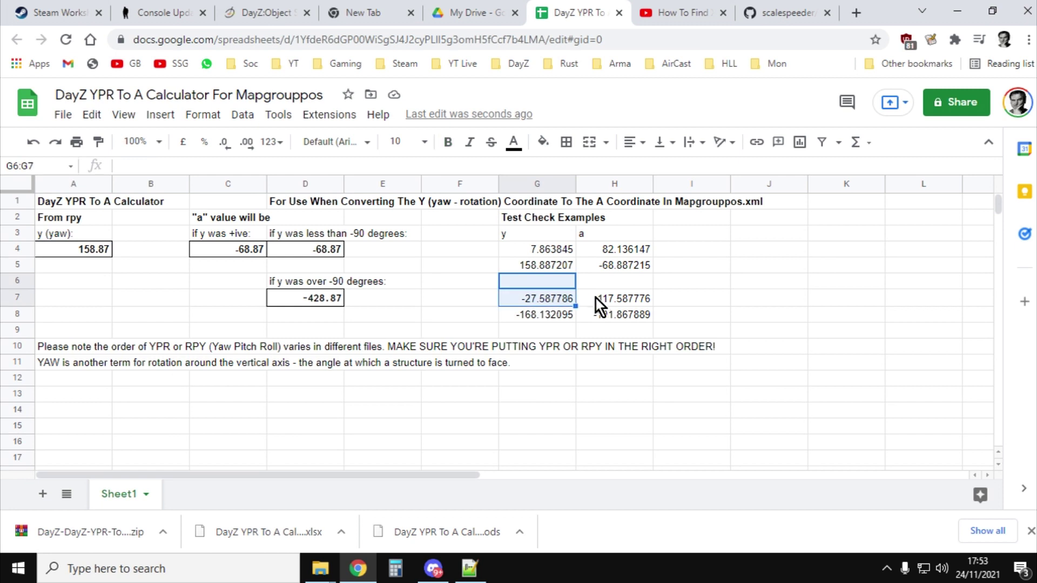
{"action": "left_click", "coordinate": [597, 299]}
{"action": "left_click", "coordinate": [621, 316]}
{"action": "left_click", "coordinate": [544, 313]}
{"action": "left_click", "coordinate": [540, 300]}
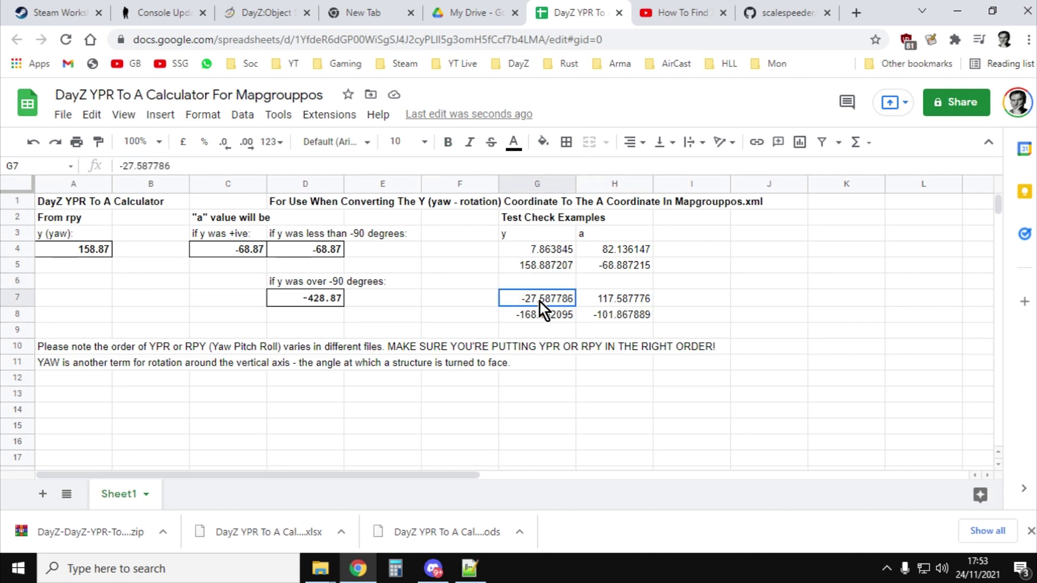
Enter yaw -27.5 in A4 and compare D4's 117.5 with the expected 117.587776.
{"action": "left_click", "coordinate": [99, 250]}
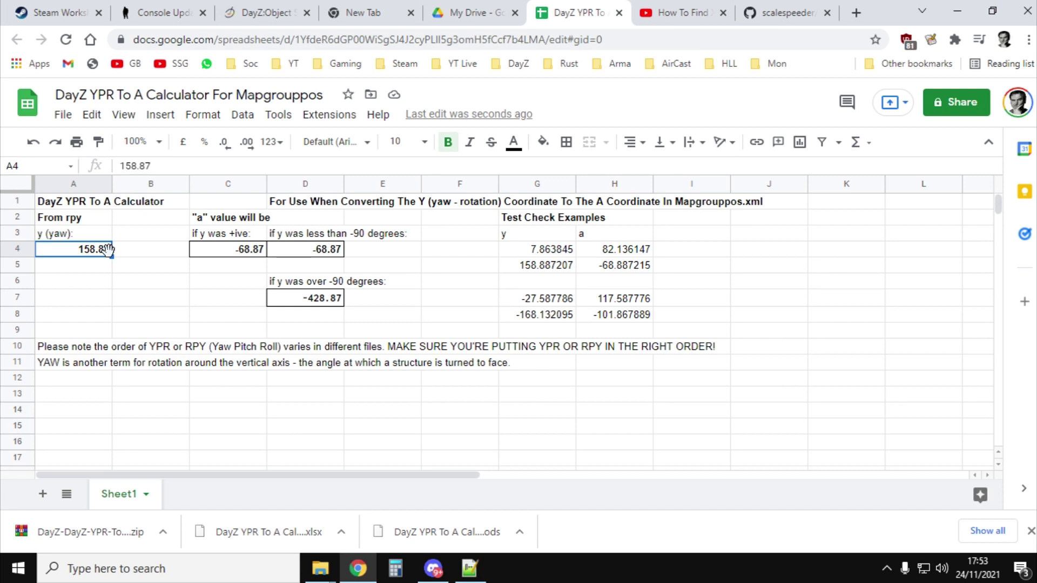
{"action": "type", "text": "-2"}
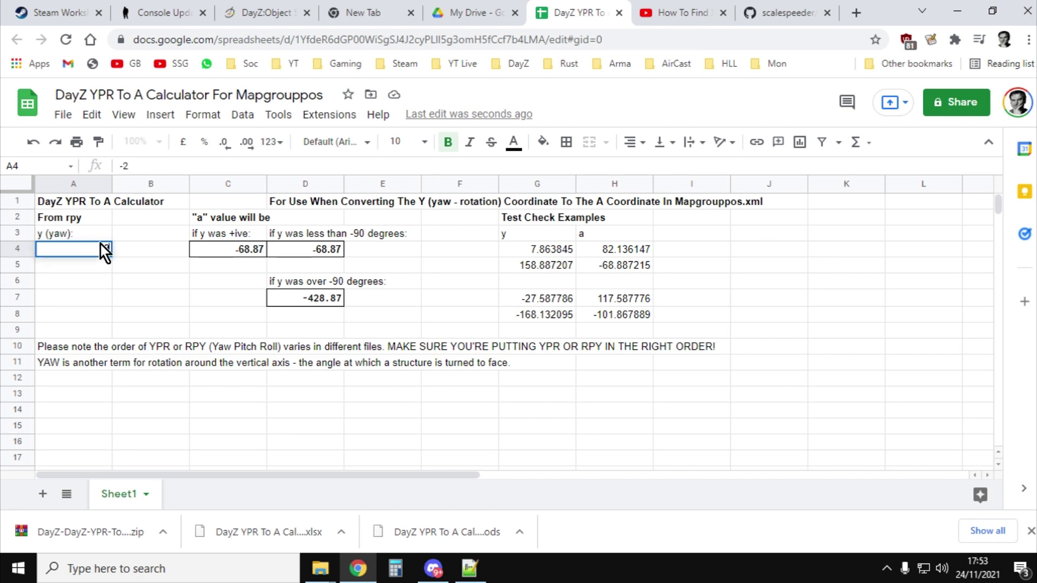
{"action": "type", "text": "7.5"}
{"action": "key", "text": "Return"}
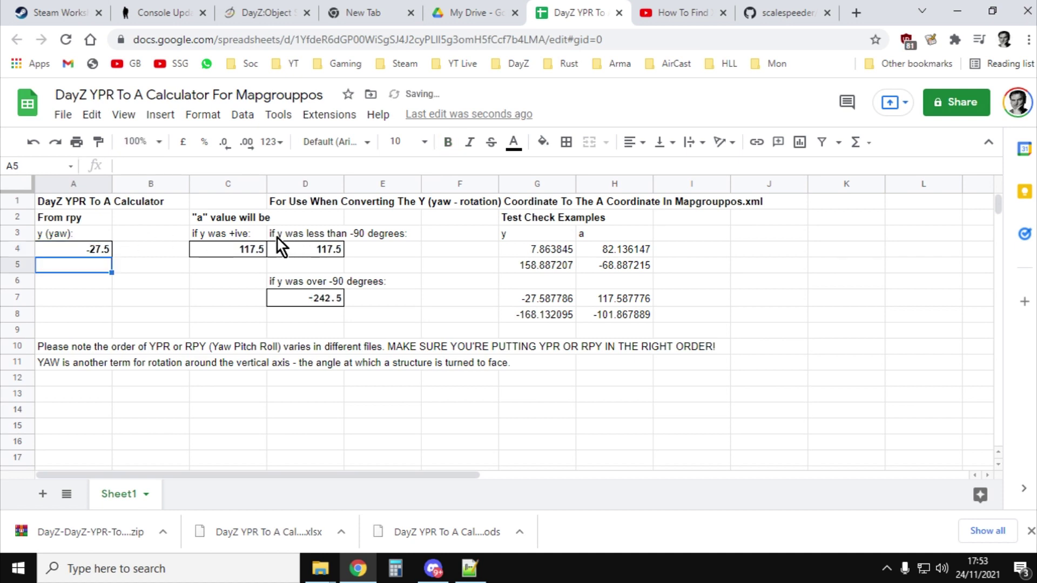
{"action": "left_click", "coordinate": [334, 251]}
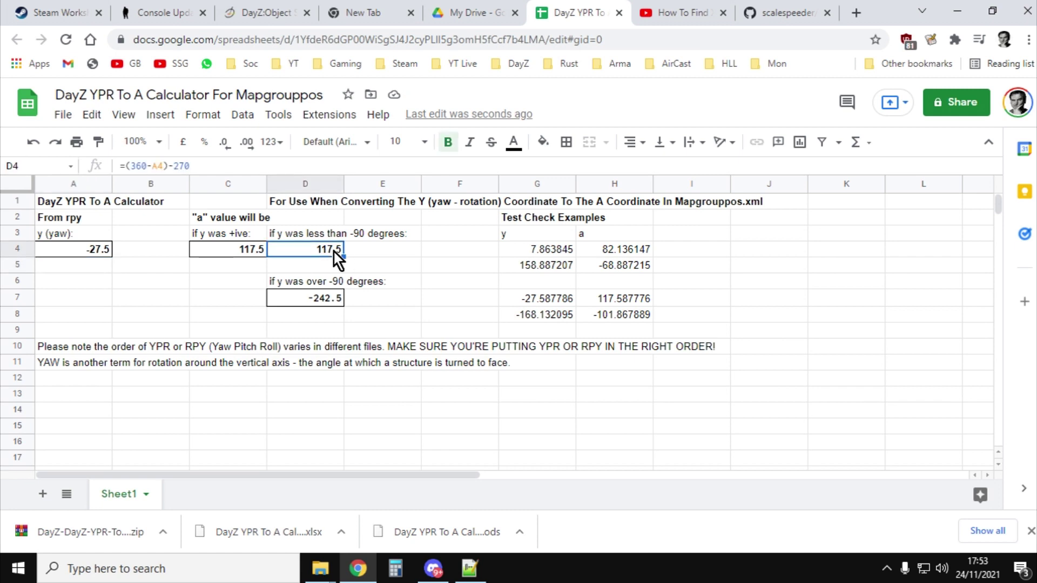
{"action": "left_click", "coordinate": [605, 302]}
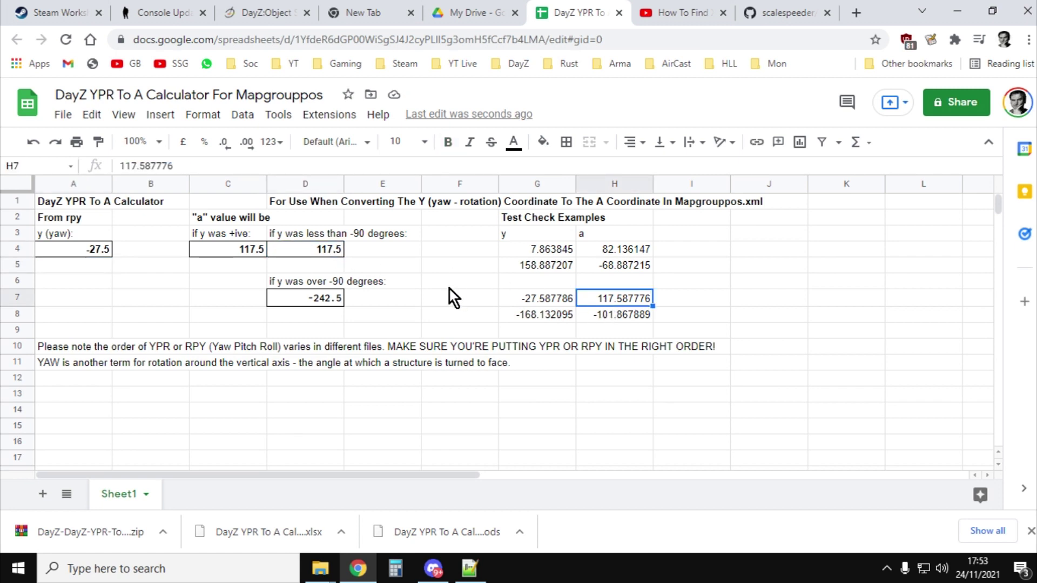
{"action": "left_click", "coordinate": [326, 254]}
{"action": "left_click", "coordinate": [103, 249]}
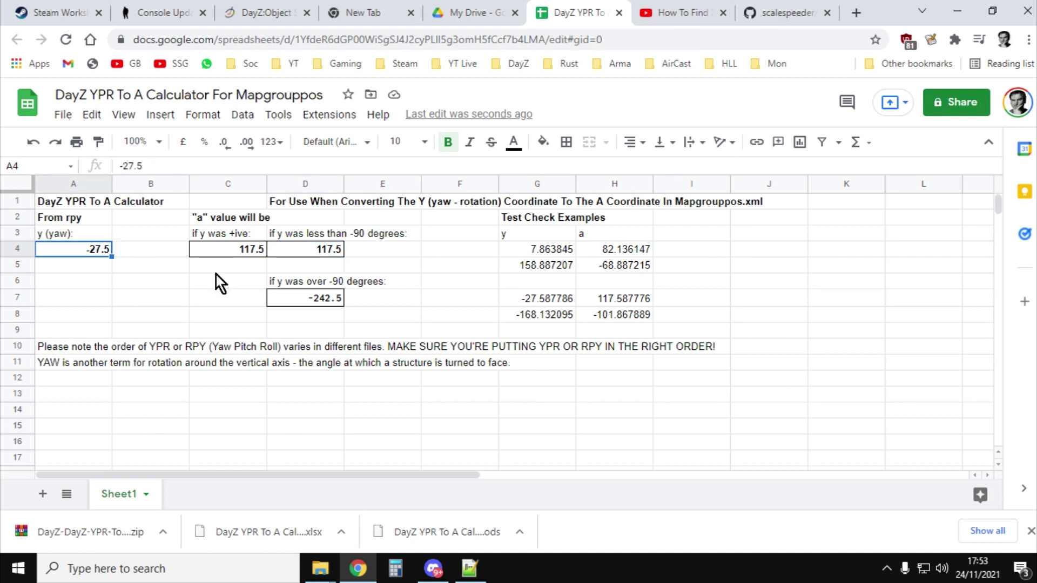
Enter yaw -168.132 in A4, compare with expected a values -101.867889, 82.136147, -68.887215, then return to Notepad++.
{"action": "type", "text": "-"}
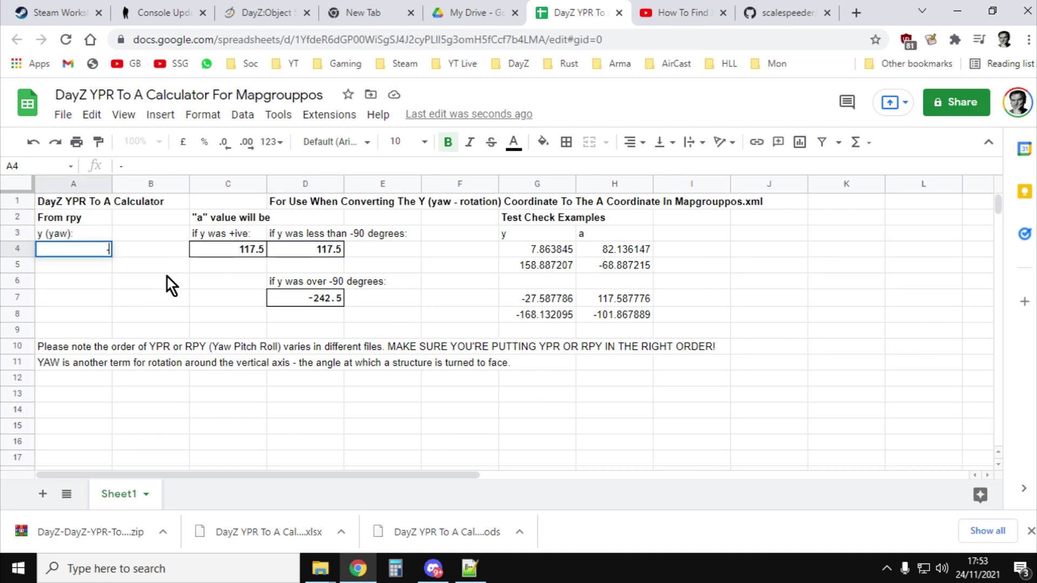
{"action": "type", "text": "168.132"}
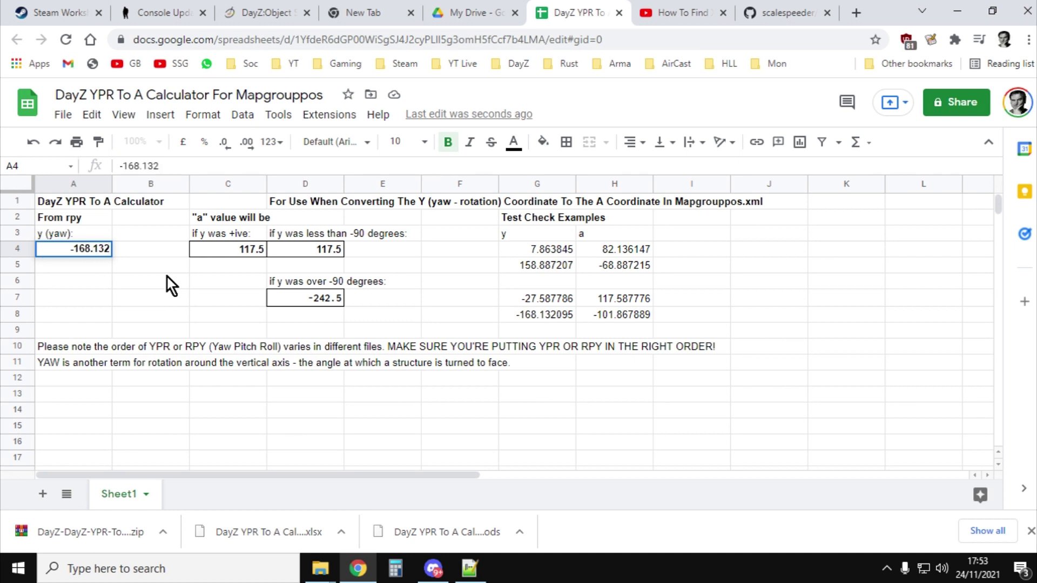
{"action": "key", "text": "Return"}
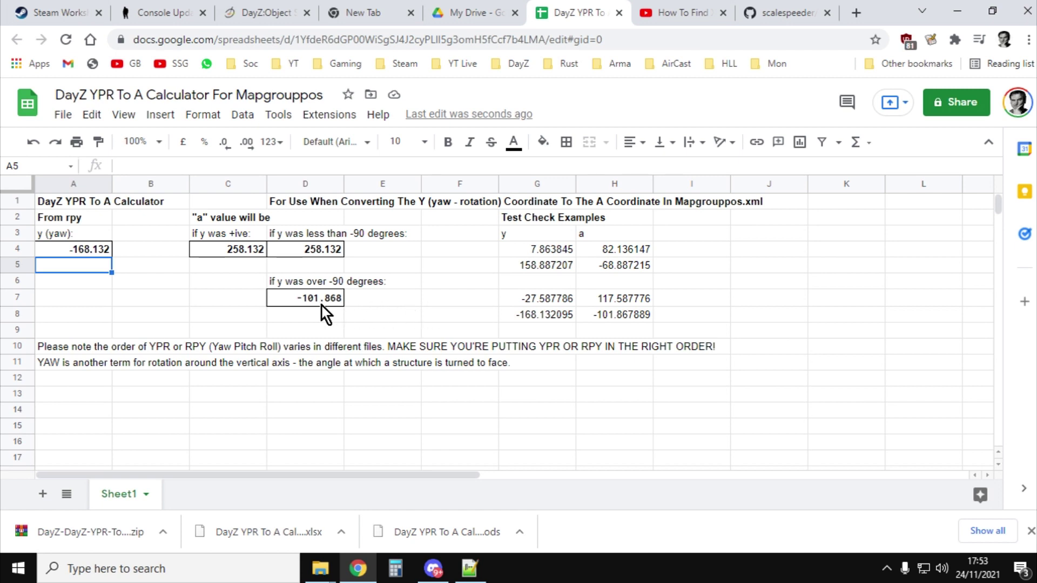
{"action": "left_click", "coordinate": [630, 319]}
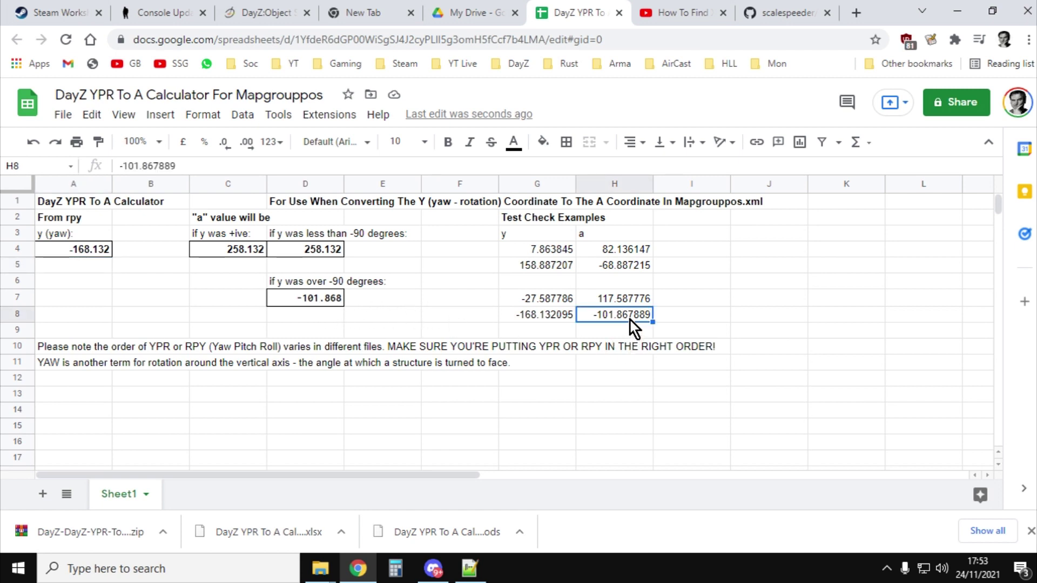
{"action": "left_click", "coordinate": [622, 251]}
{"action": "left_click", "coordinate": [620, 266]}
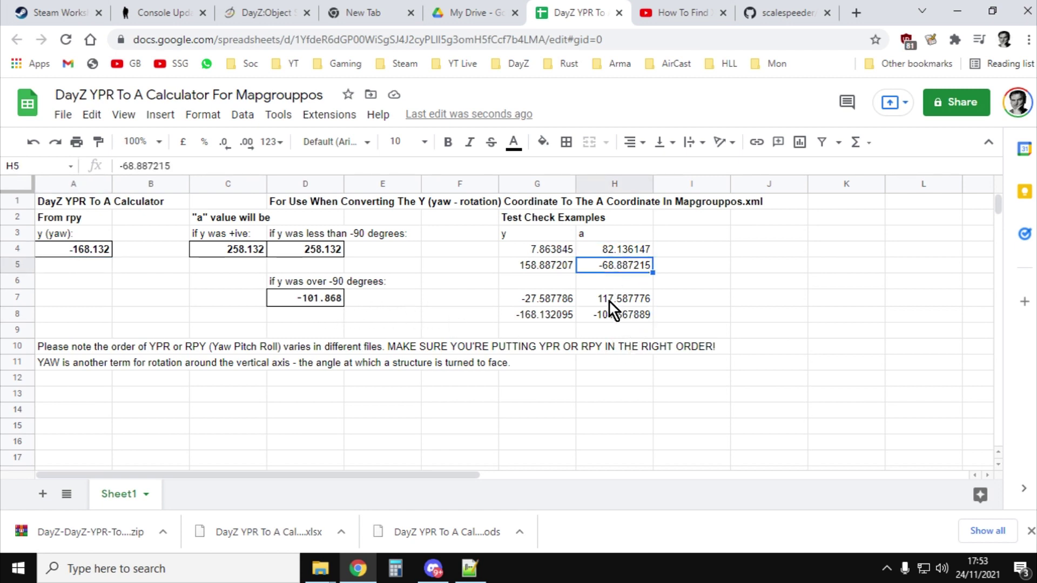
{"action": "left_click", "coordinate": [469, 567]}
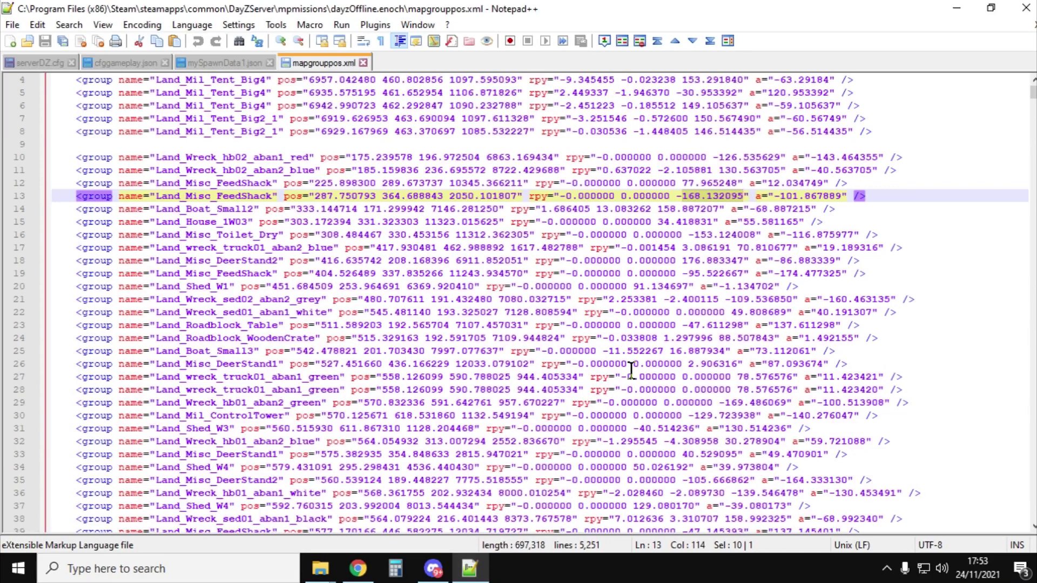
Scroll mapgrouppos.xml and select the yaw values on lines 49 and 52 (-27.587786).
{"action": "scroll", "coordinate": [832, 178], "scroll_direction": "up", "scroll_amount": 1}
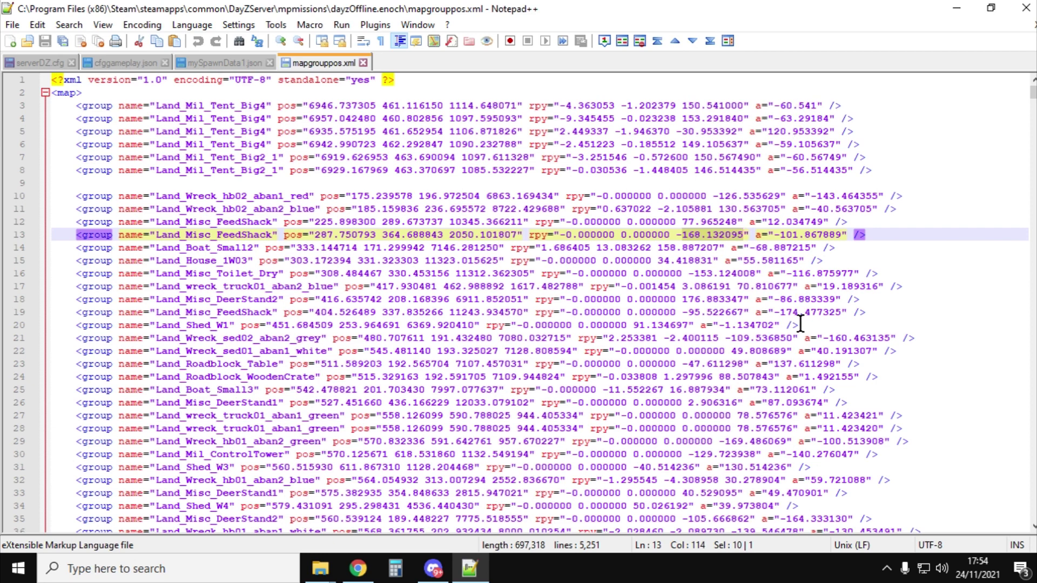
{"action": "scroll", "coordinate": [800, 323], "scroll_direction": "down", "scroll_amount": 1}
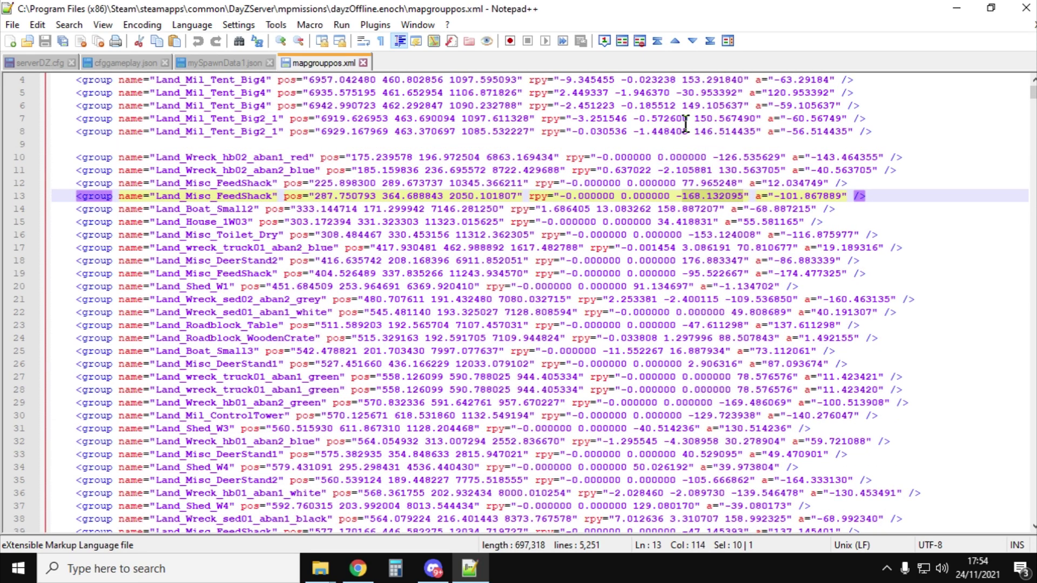
{"action": "scroll", "coordinate": [701, 190], "scroll_direction": "down", "scroll_amount": 2}
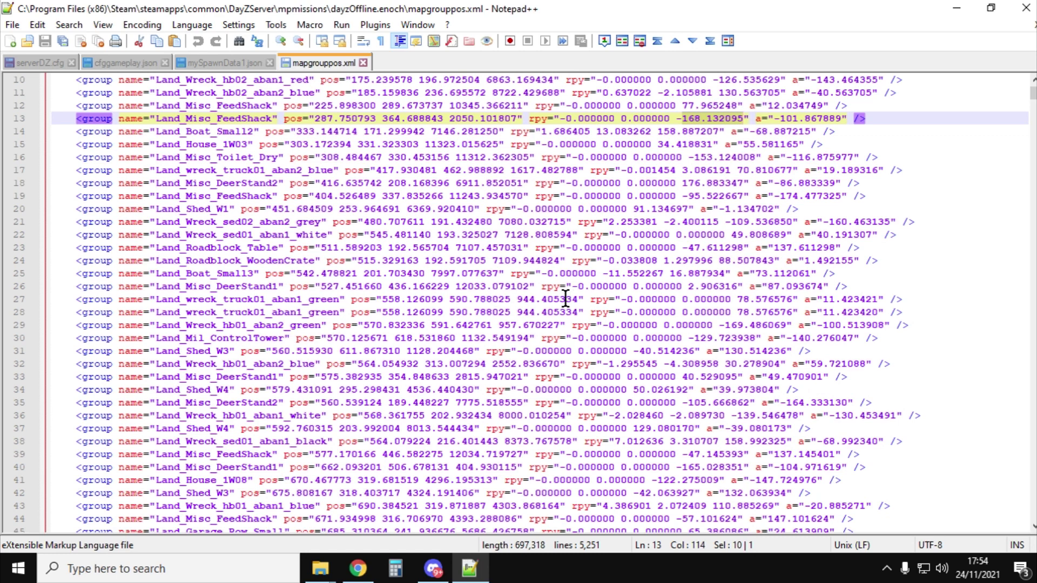
{"action": "left_click_drag", "start_coordinate": [547, 288], "coordinate": [866, 300]}
{"action": "scroll", "coordinate": [776, 340], "scroll_direction": "down", "scroll_amount": 6}
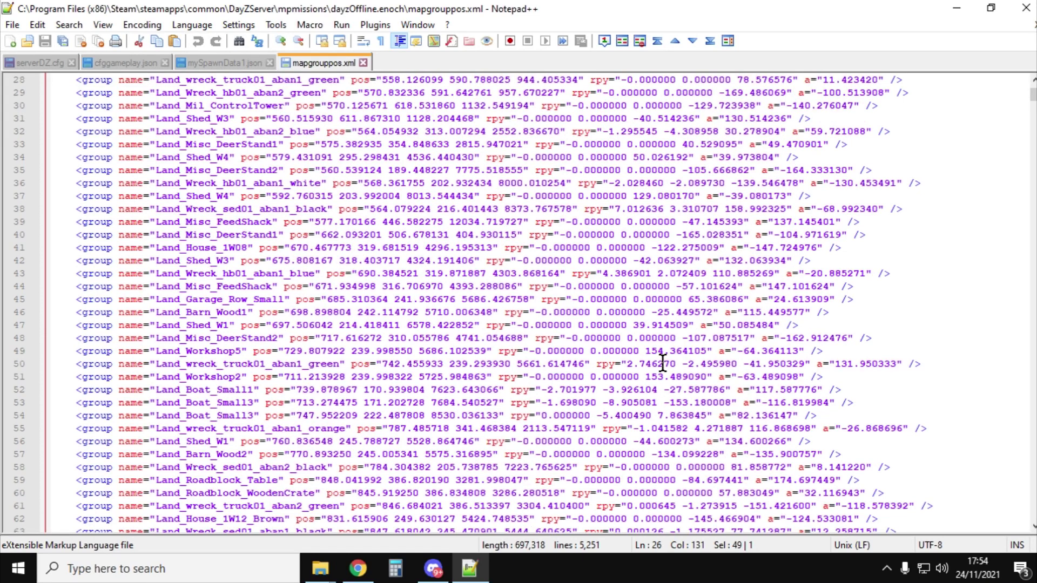
{"action": "double_click", "coordinate": [654, 351]}
{"action": "key", "text": "shift+Right"}
{"action": "key", "text": "shift+Right"}
{"action": "scroll", "coordinate": [679, 364], "scroll_direction": "down", "scroll_amount": 1}
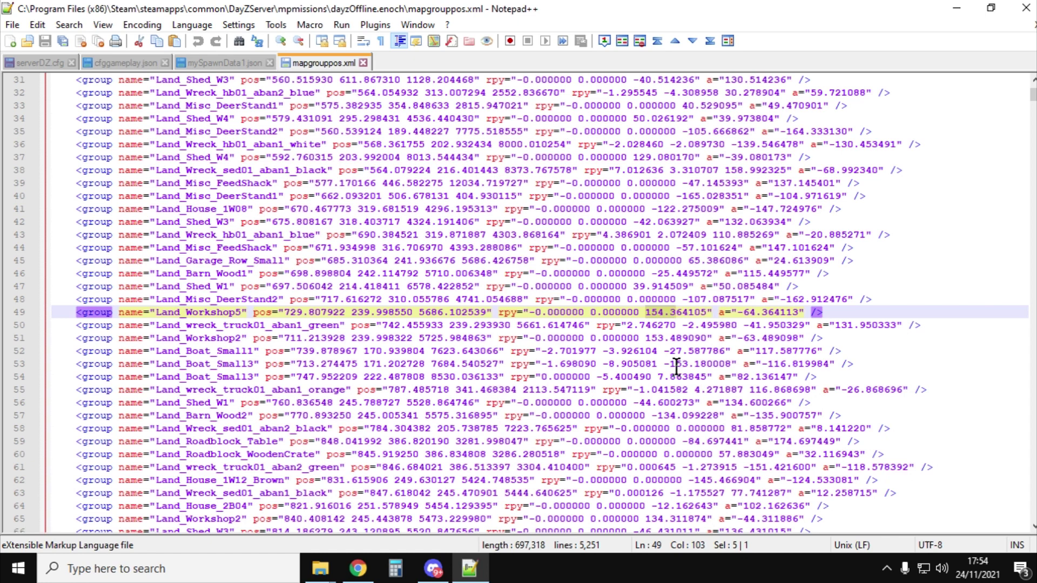
{"action": "left_click_drag", "start_coordinate": [664, 352], "coordinate": [735, 363]}
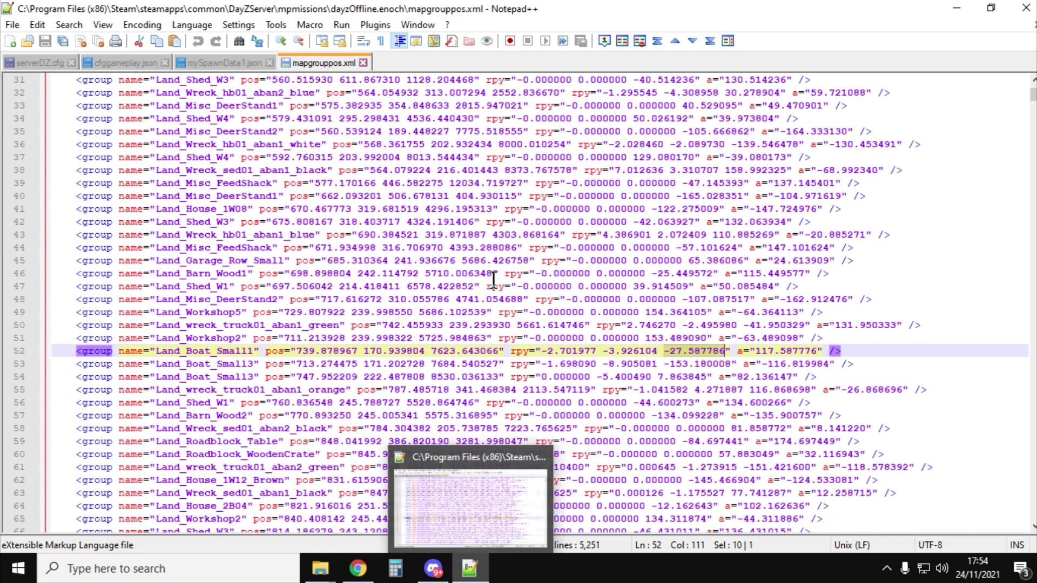
Select the Land_House_1W10 yaw -122.238235 on line 98 and bring up the calculator.
{"action": "left_click", "coordinate": [357, 577]}
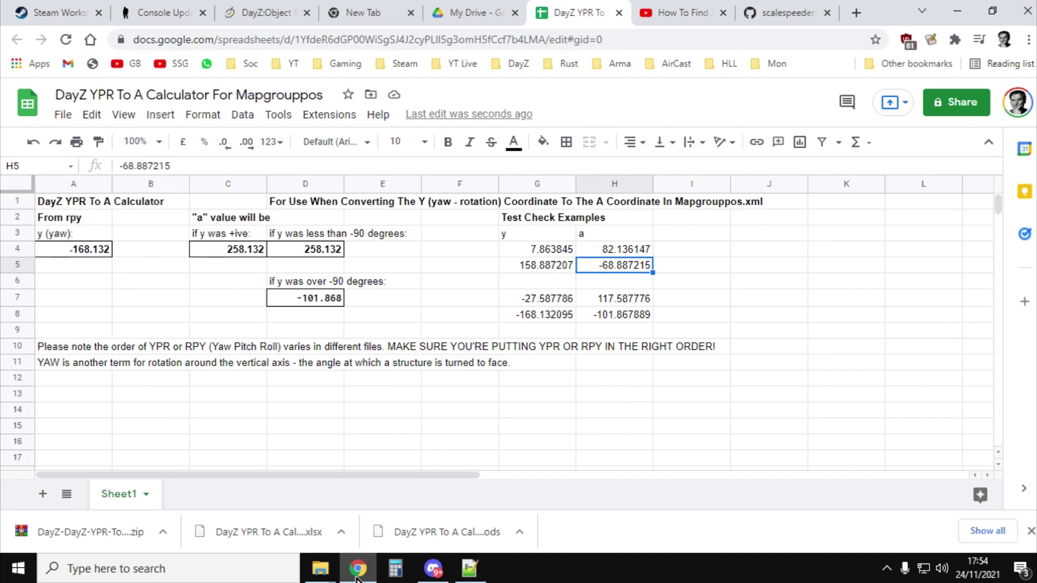
{"action": "key", "text": "alt+Tab"}
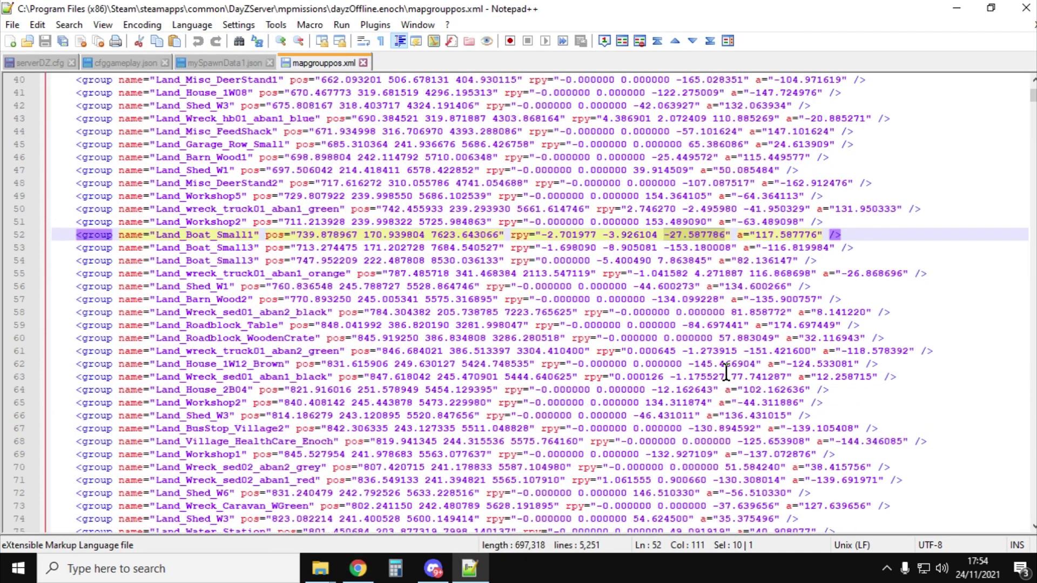
{"action": "scroll", "coordinate": [724, 372], "scroll_direction": "down", "scroll_amount": 6}
{"action": "scroll", "coordinate": [679, 434], "scroll_direction": "down", "scroll_amount": 2}
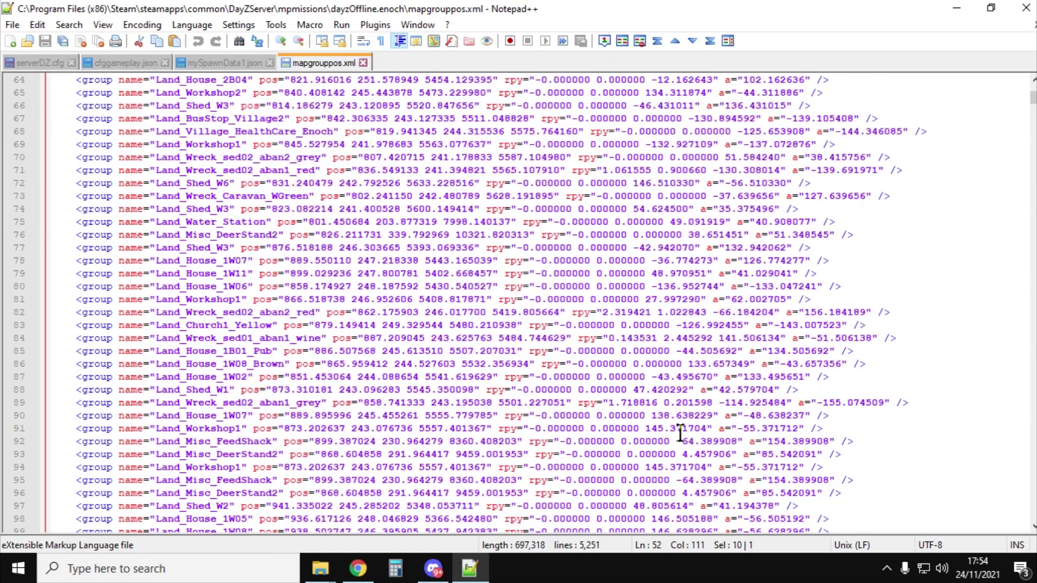
{"action": "scroll", "coordinate": [682, 436], "scroll_direction": "down", "scroll_amount": 1}
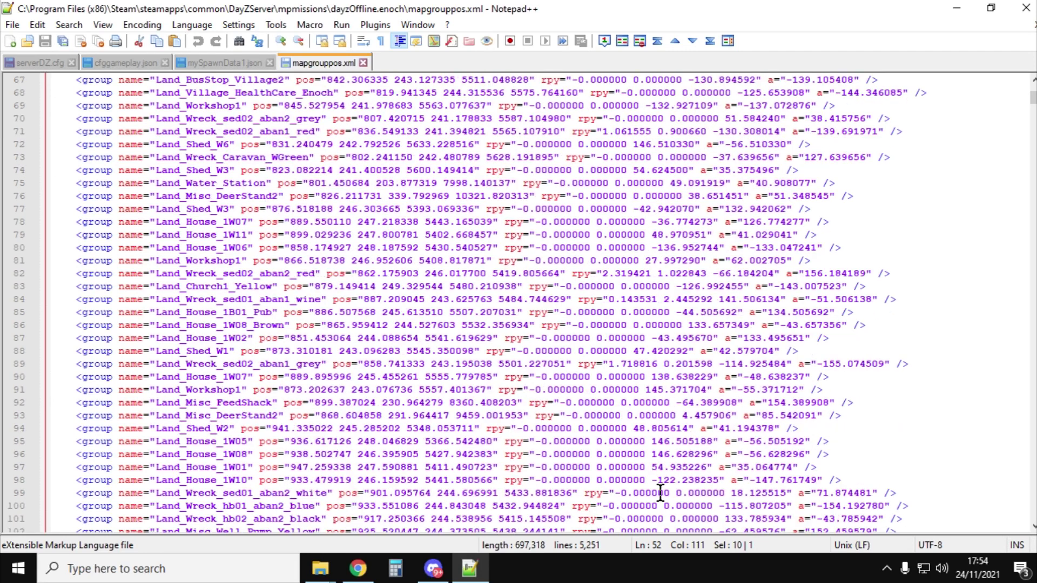
{"action": "left_click_drag", "start_coordinate": [651, 480], "coordinate": [728, 489]}
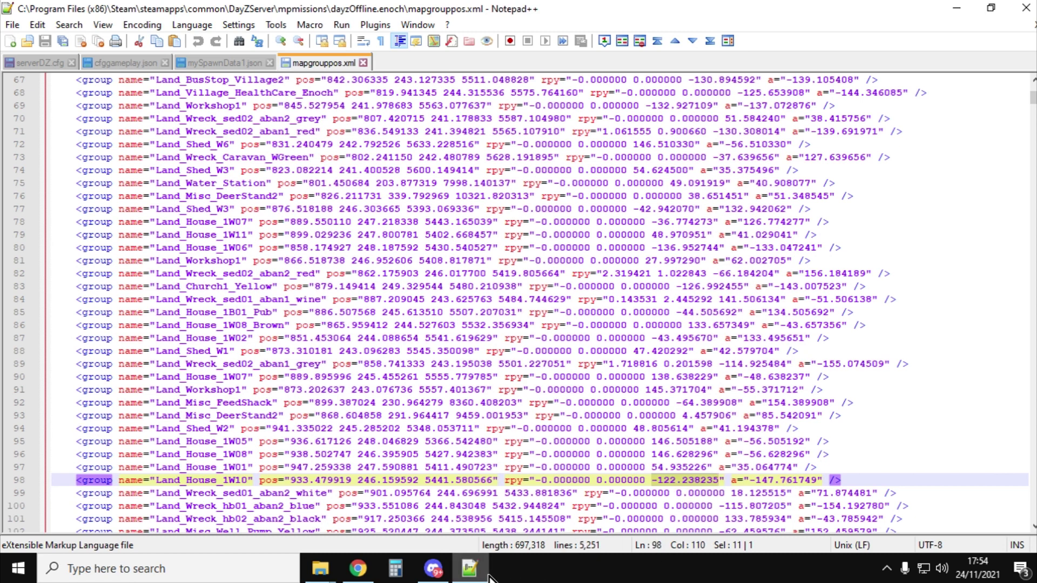
{"action": "left_click", "coordinate": [359, 570]}
Enter yaw -122 in A4, check D7's -148 result, and return to mapgrouppos.xml.
{"action": "left_click", "coordinate": [106, 251]}
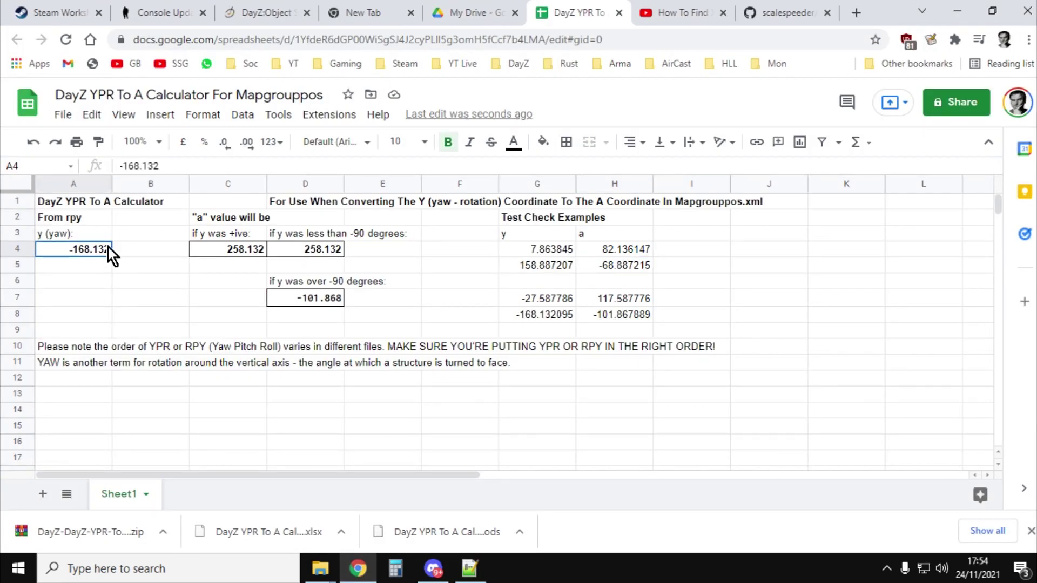
{"action": "type", "text": "-122"}
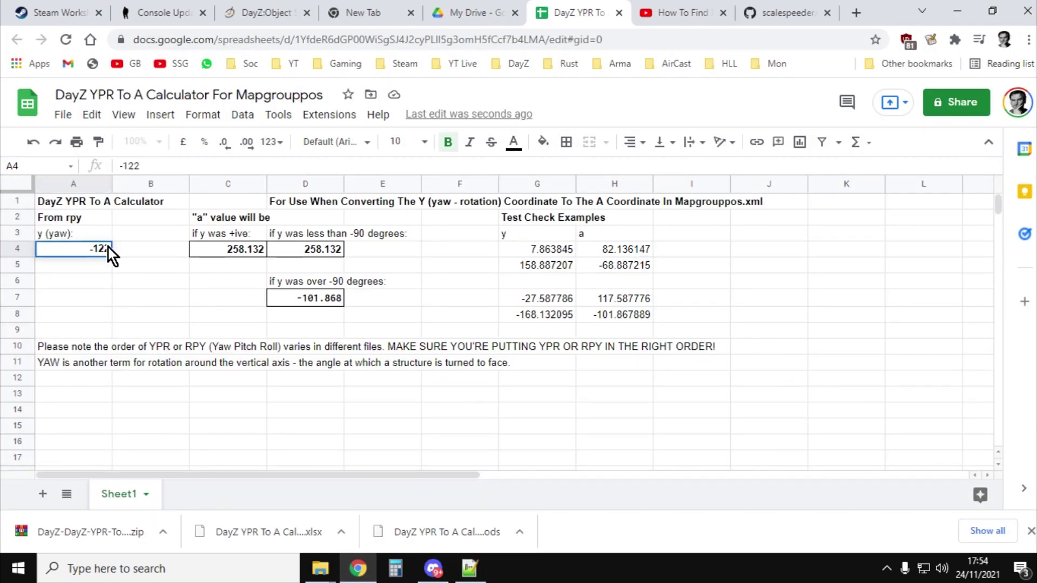
{"action": "key", "text": "Return"}
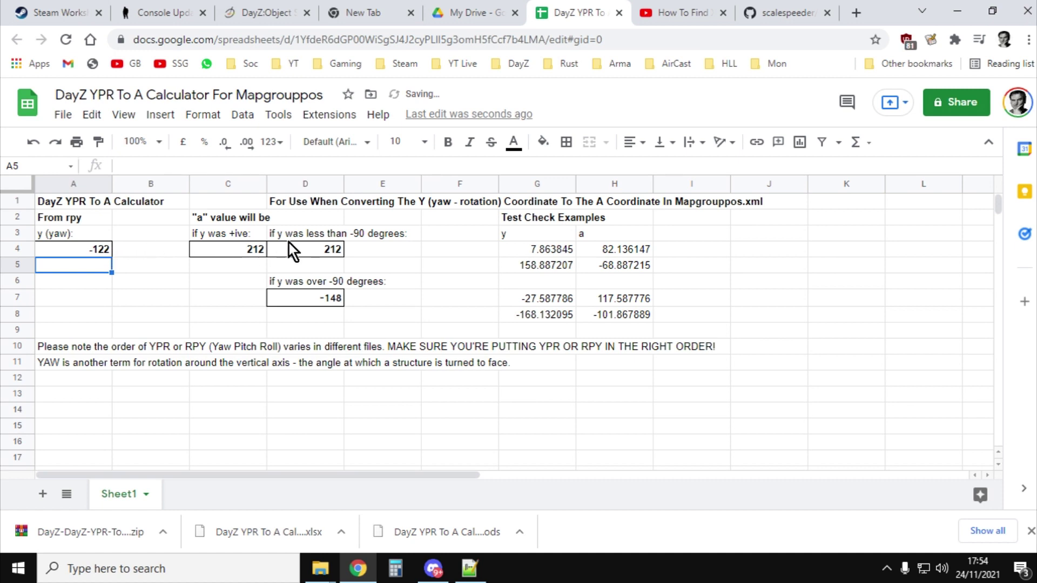
{"action": "left_click", "coordinate": [334, 300]}
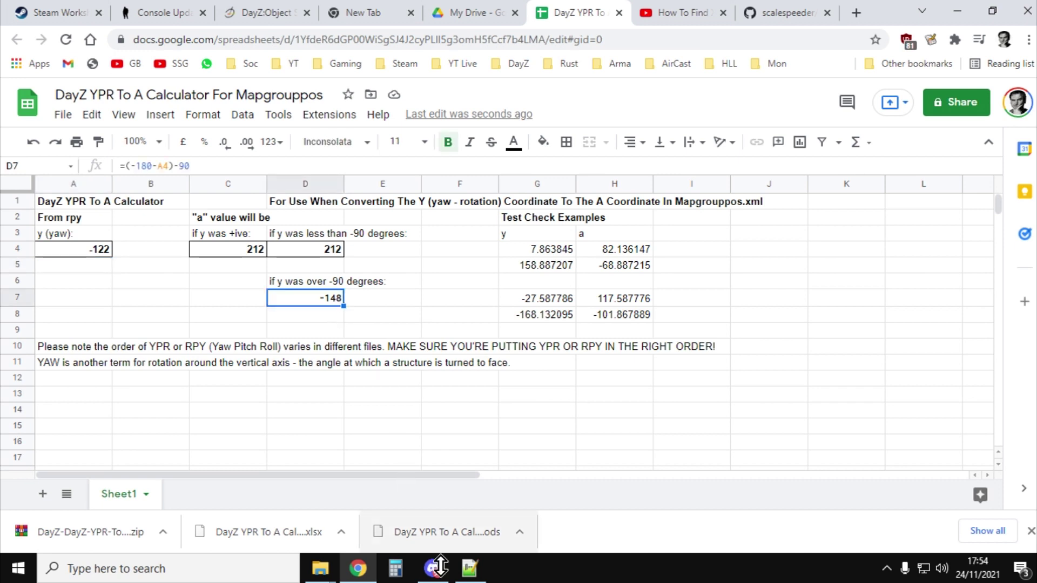
{"action": "left_click", "coordinate": [475, 571]}
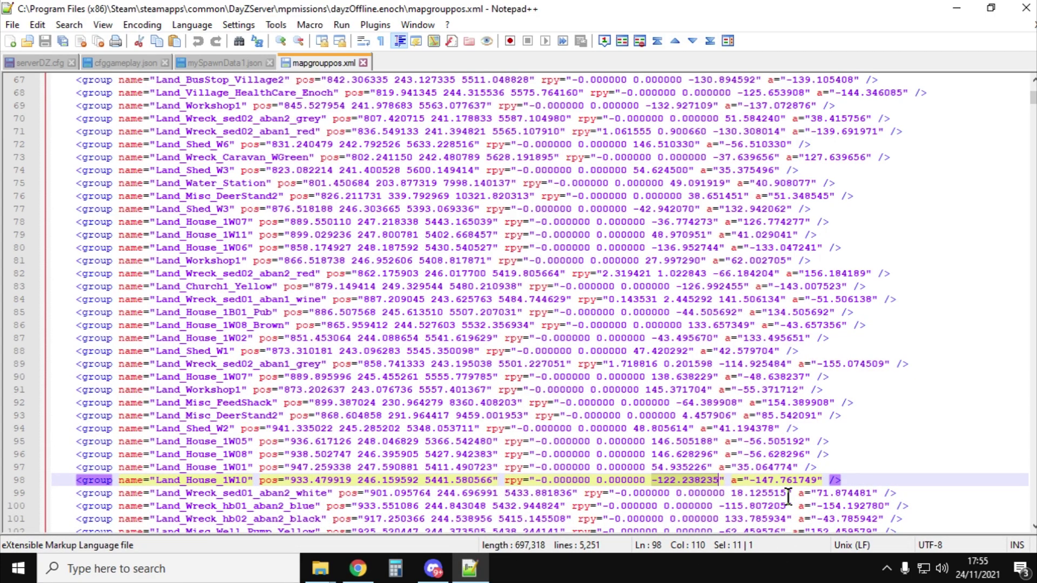
Select the caravan's yaw -47.602287 on line 115, then return to the calculator.
{"action": "scroll", "coordinate": [785, 494], "scroll_direction": "down", "scroll_amount": 3}
{"action": "scroll", "coordinate": [785, 494], "scroll_direction": "down", "scroll_amount": 1}
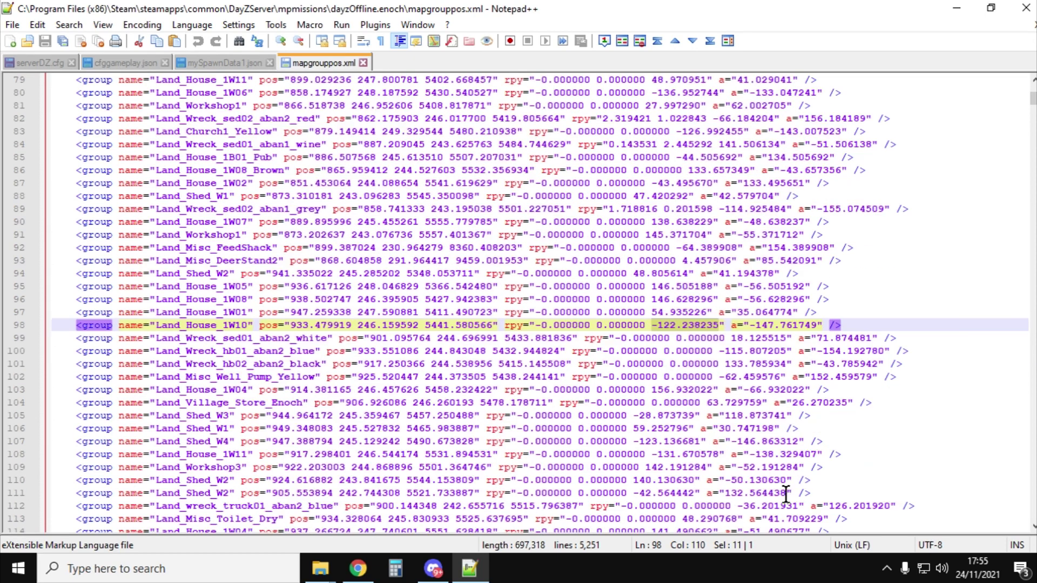
{"action": "scroll", "coordinate": [785, 494], "scroll_direction": "down", "scroll_amount": 1}
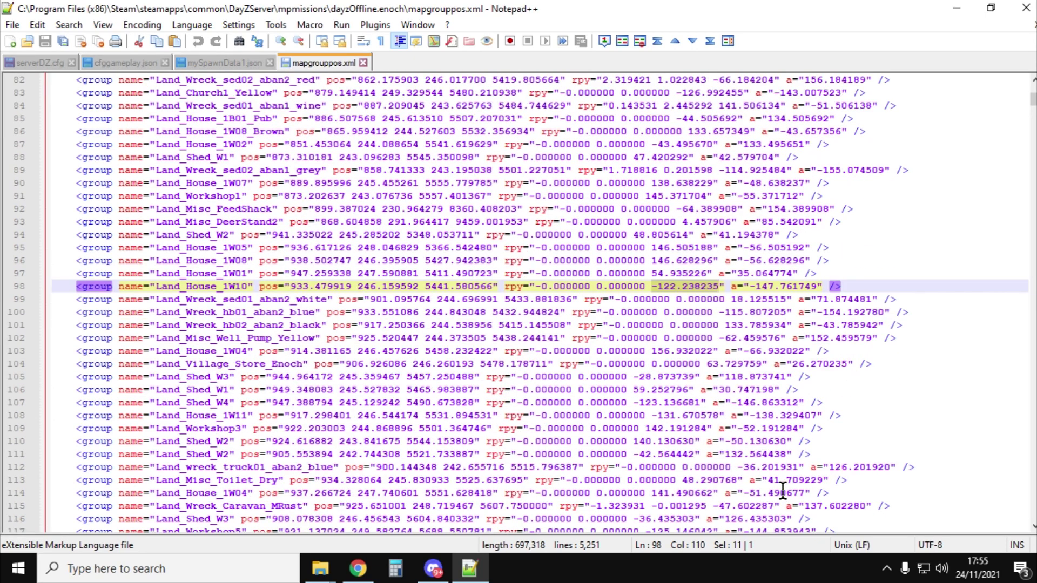
{"action": "left_click_drag", "start_coordinate": [712, 506], "coordinate": [741, 506]}
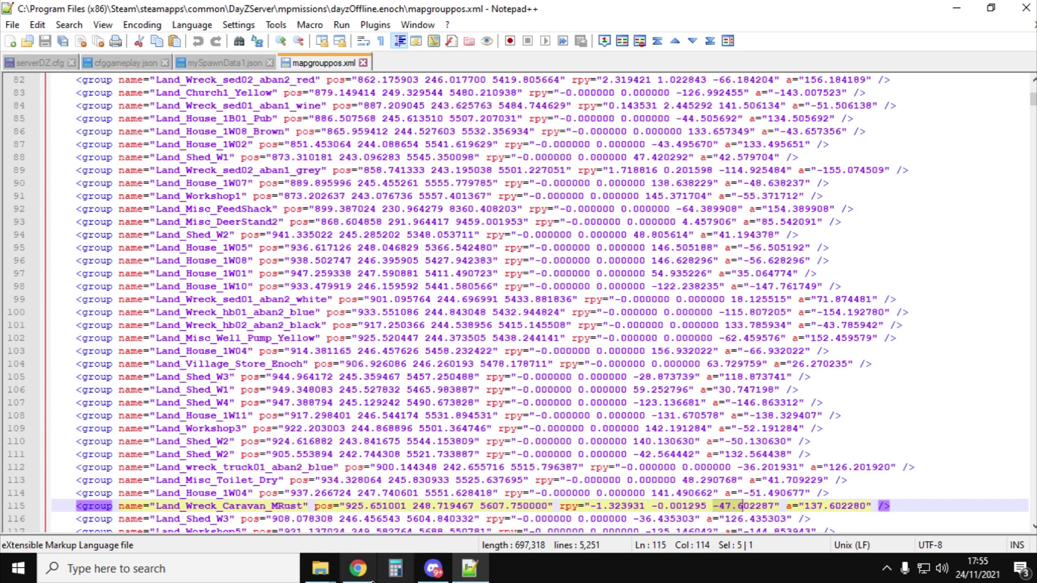
{"action": "left_click", "coordinate": [358, 569]}
Enter yaw -47 in A4 and compare D4's 137 result against the XML file.
{"action": "left_click", "coordinate": [96, 251]}
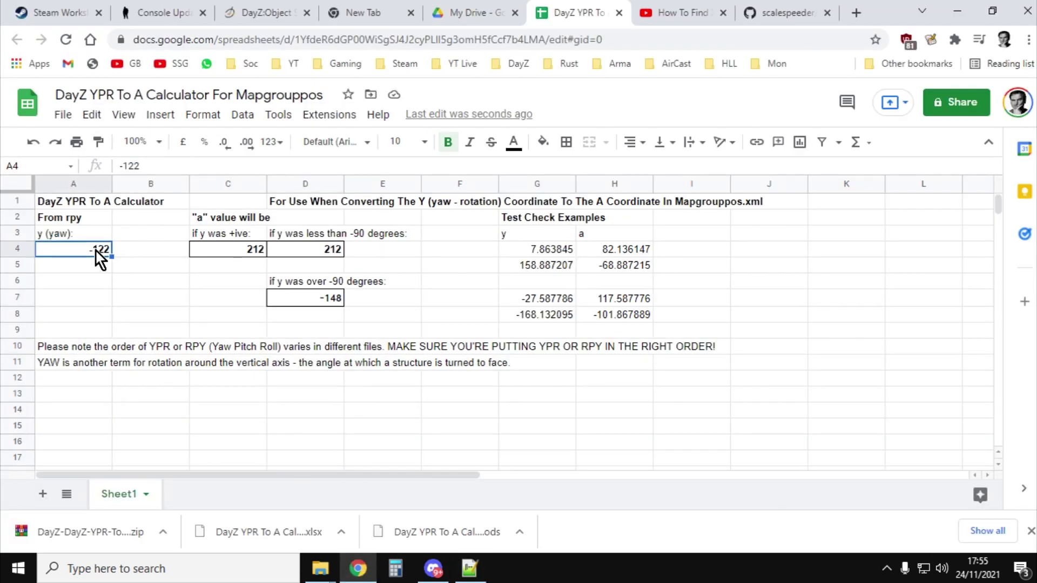
{"action": "type", "text": "-47"}
{"action": "key", "text": "Return"}
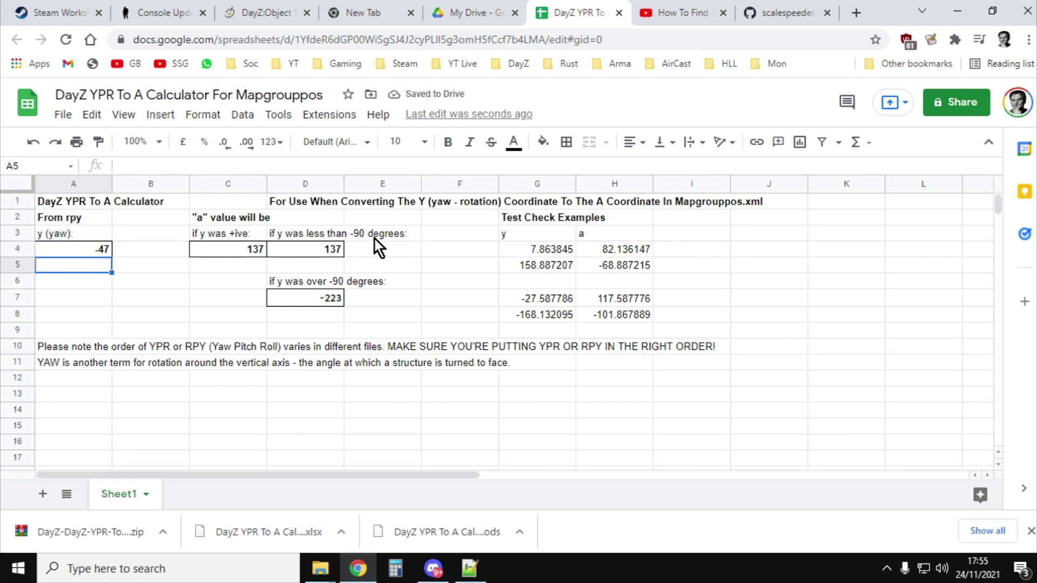
{"action": "left_click", "coordinate": [329, 250]}
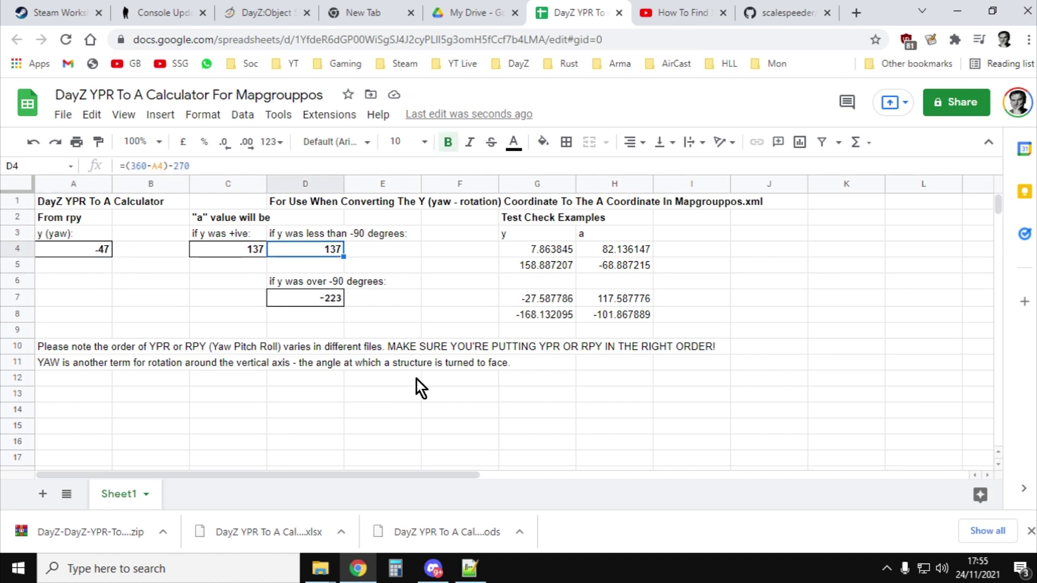
{"action": "left_click", "coordinate": [470, 568]}
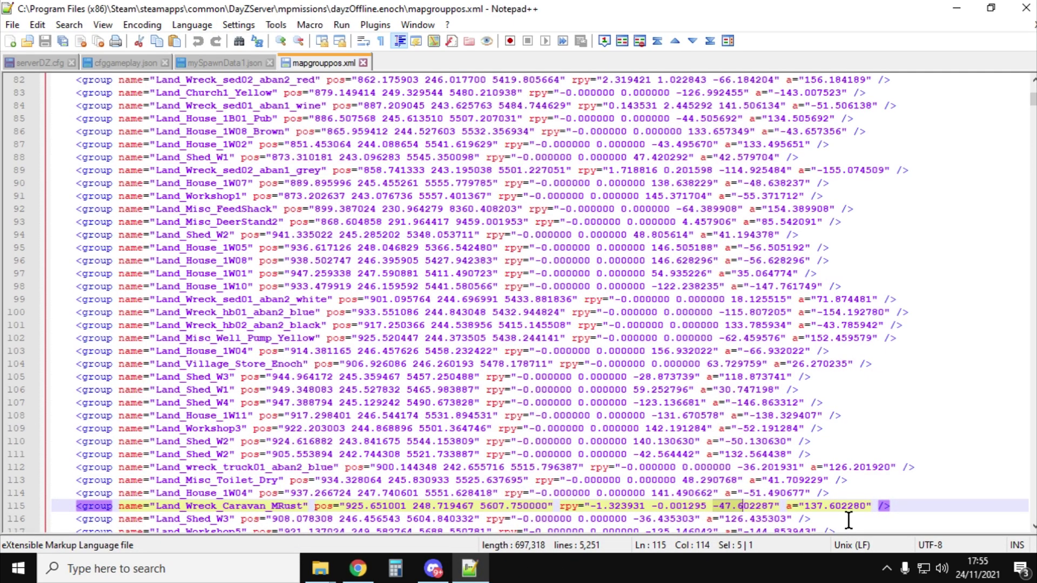
{"action": "left_click", "coordinate": [371, 571]}
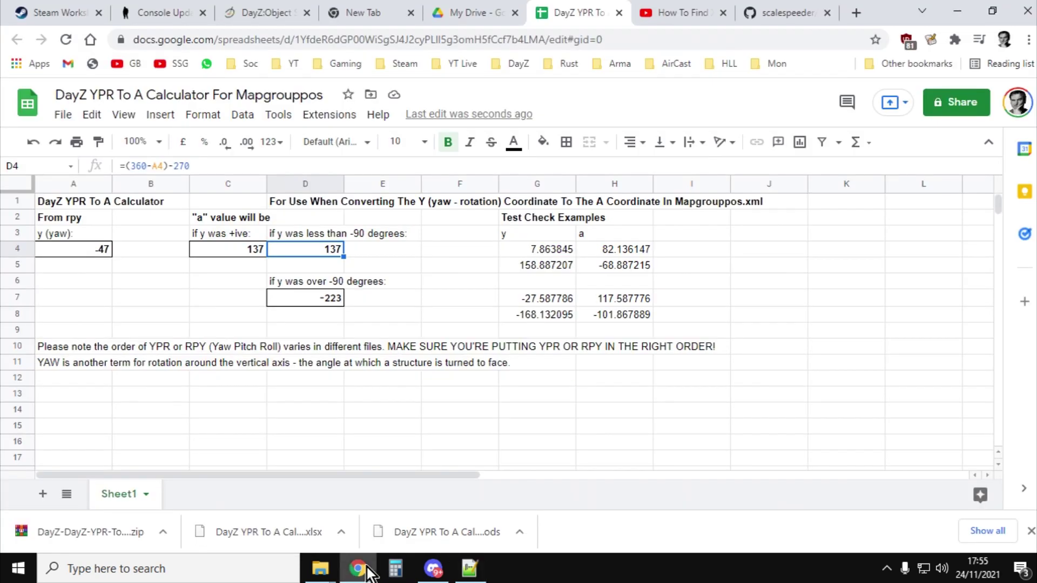
{"action": "left_click", "coordinate": [106, 248]}
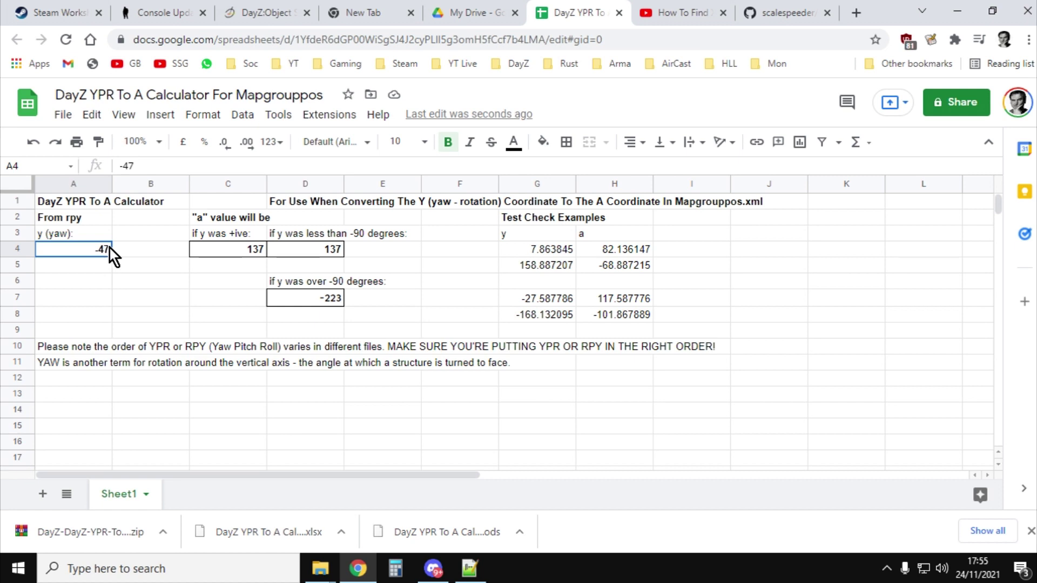
Review the test yaws in G4–G8, expected values in H4–H5, and the C4, D4, D7 formulas.
{"action": "left_click", "coordinate": [554, 253]}
{"action": "left_click", "coordinate": [545, 267]}
{"action": "left_click", "coordinate": [540, 297]}
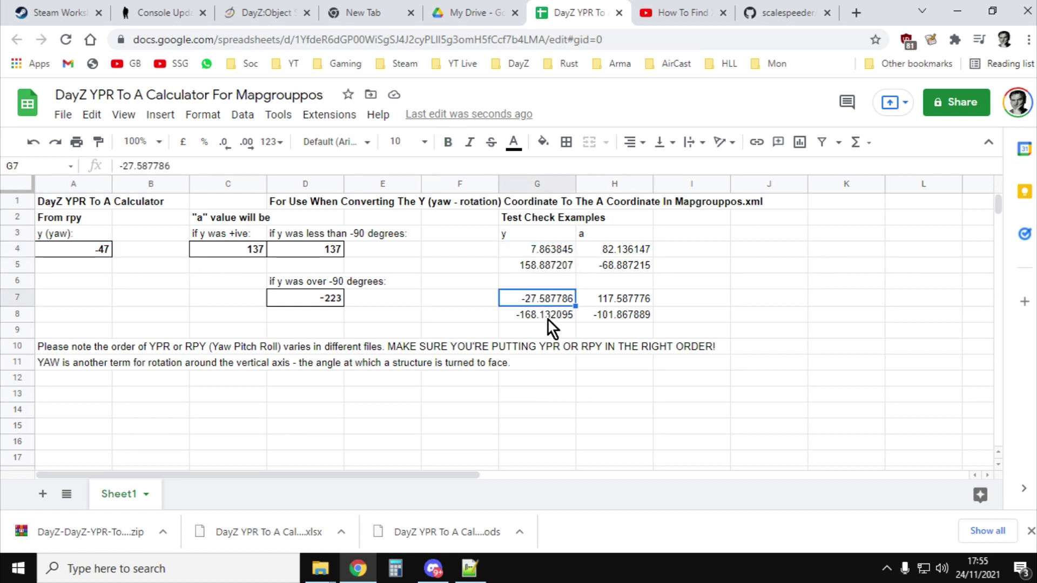
{"action": "left_click", "coordinate": [548, 318]}
{"action": "left_click", "coordinate": [624, 252]}
{"action": "left_click", "coordinate": [624, 266]}
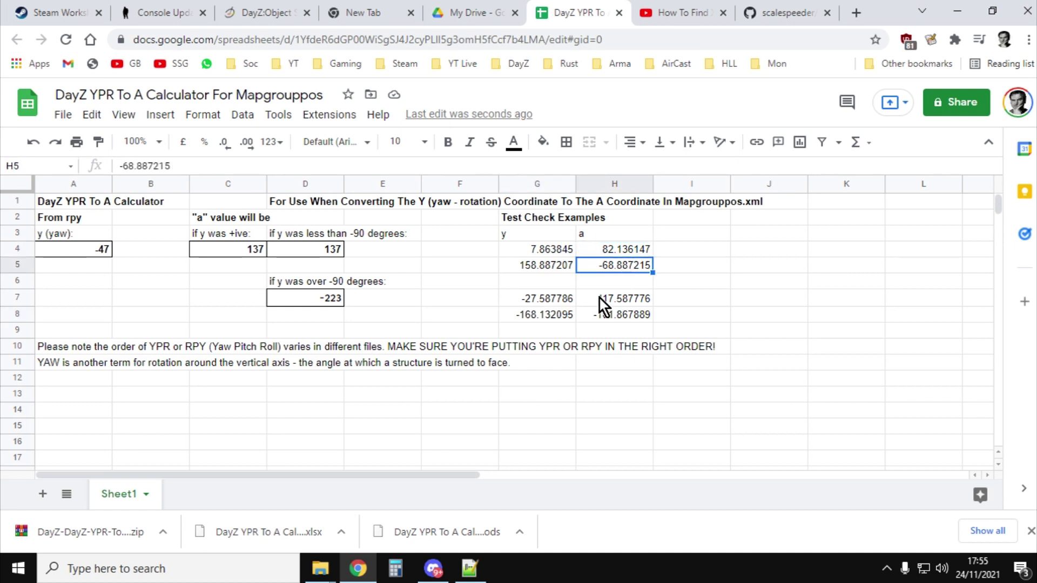
{"action": "left_click", "coordinate": [224, 246]}
{"action": "left_click", "coordinate": [311, 250]}
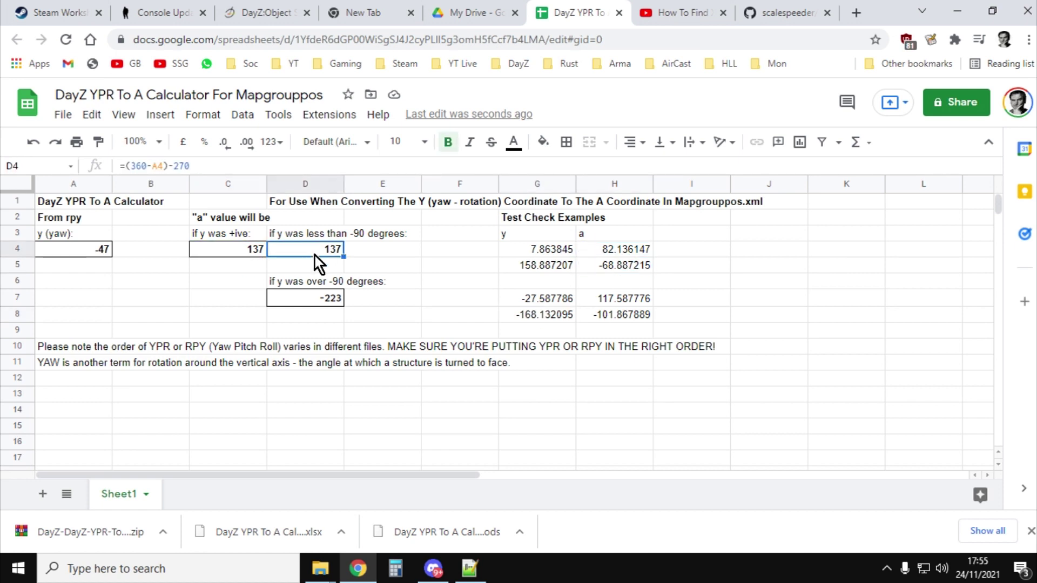
{"action": "left_click", "coordinate": [323, 295]}
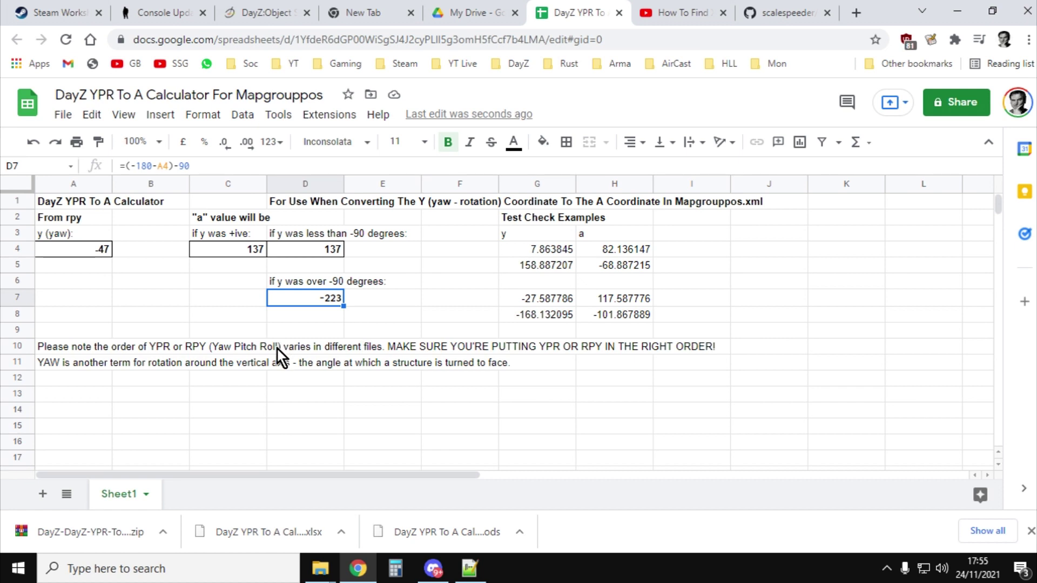
{"action": "left_click", "coordinate": [155, 348]}
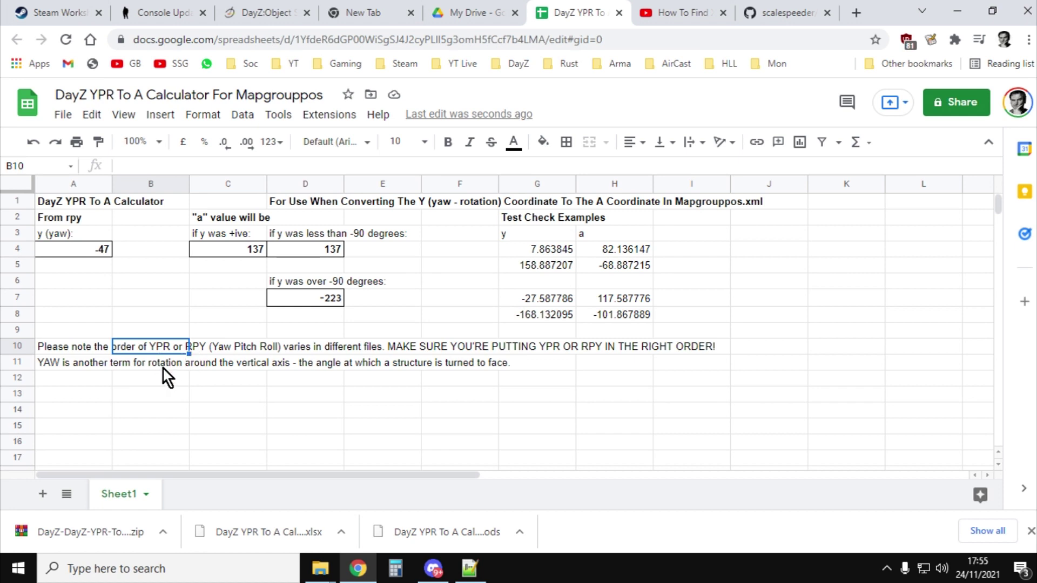
{"action": "left_click", "coordinate": [163, 368]}
{"action": "left_click", "coordinate": [164, 348]}
{"action": "left_click", "coordinate": [207, 348]}
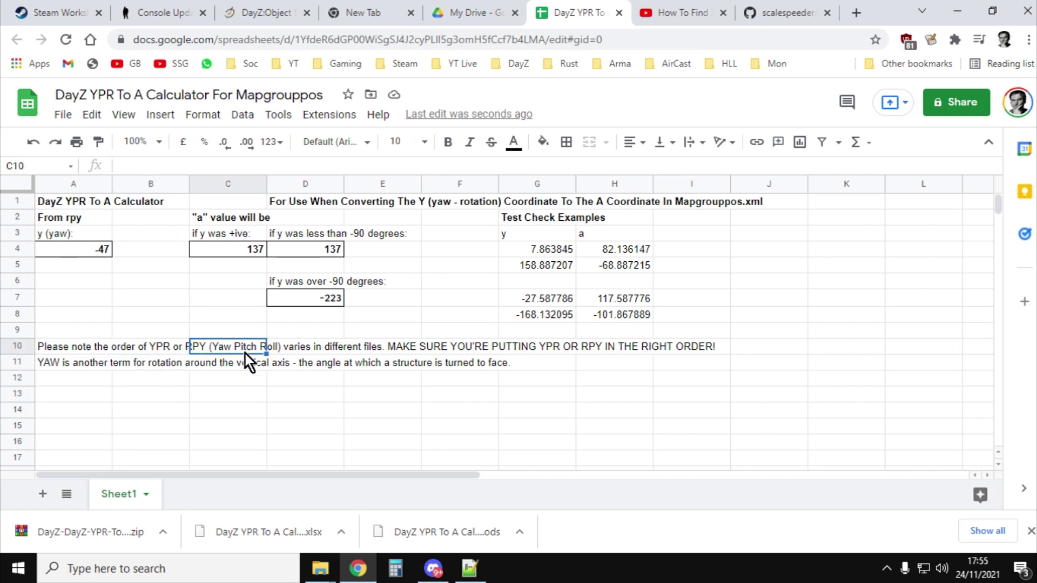
{"action": "left_click", "coordinate": [385, 370]}
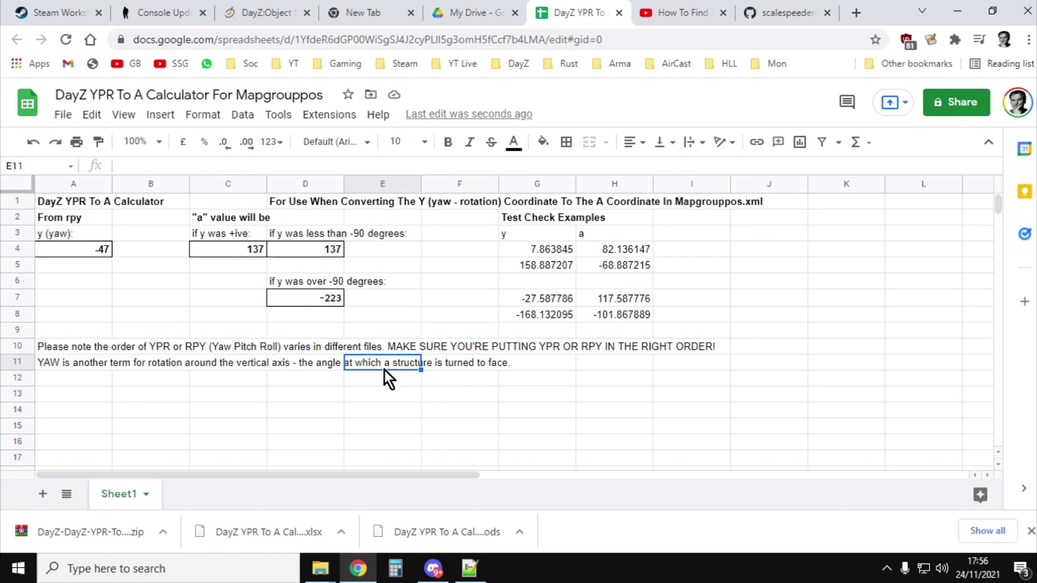
Bring mapgrouppos.xml in Notepad++ to the front, scrolled to the top of the file.
{"action": "left_click", "coordinate": [469, 568]}
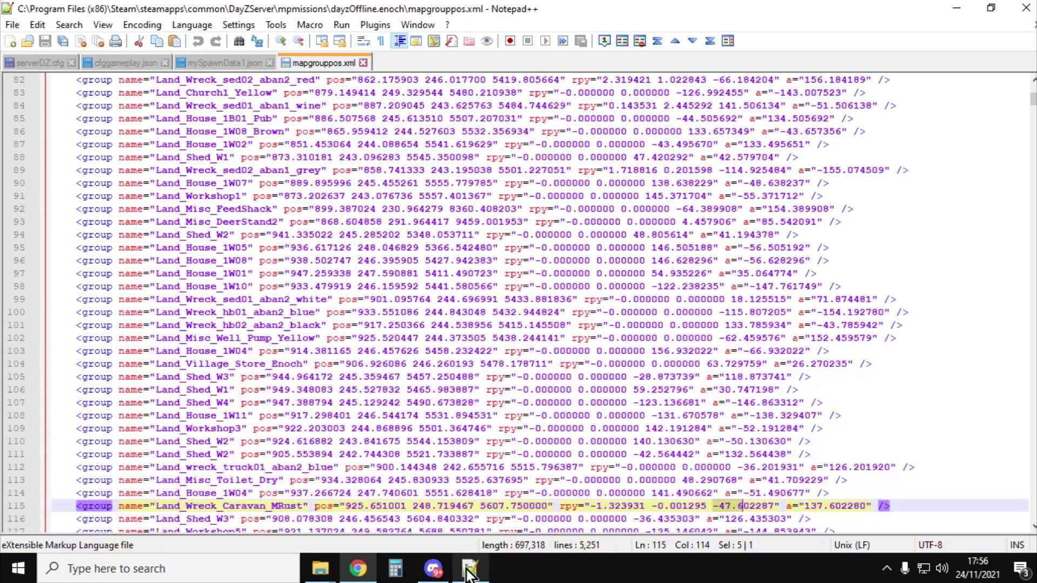
{"action": "scroll", "coordinate": [572, 383], "scroll_direction": "up", "scroll_amount": 13}
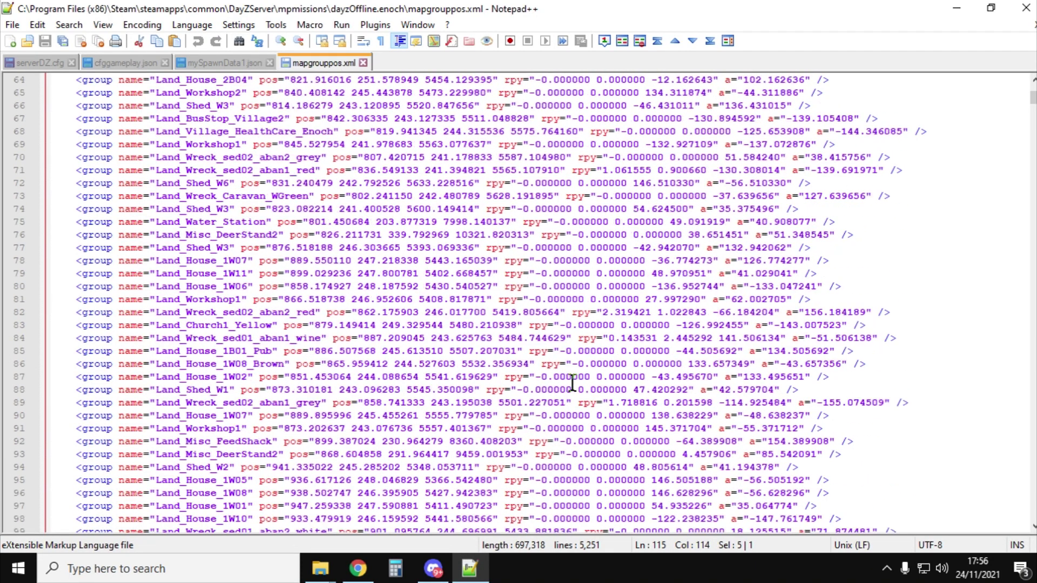
{"action": "scroll", "coordinate": [965, 123], "scroll_direction": "up", "scroll_amount": 14}
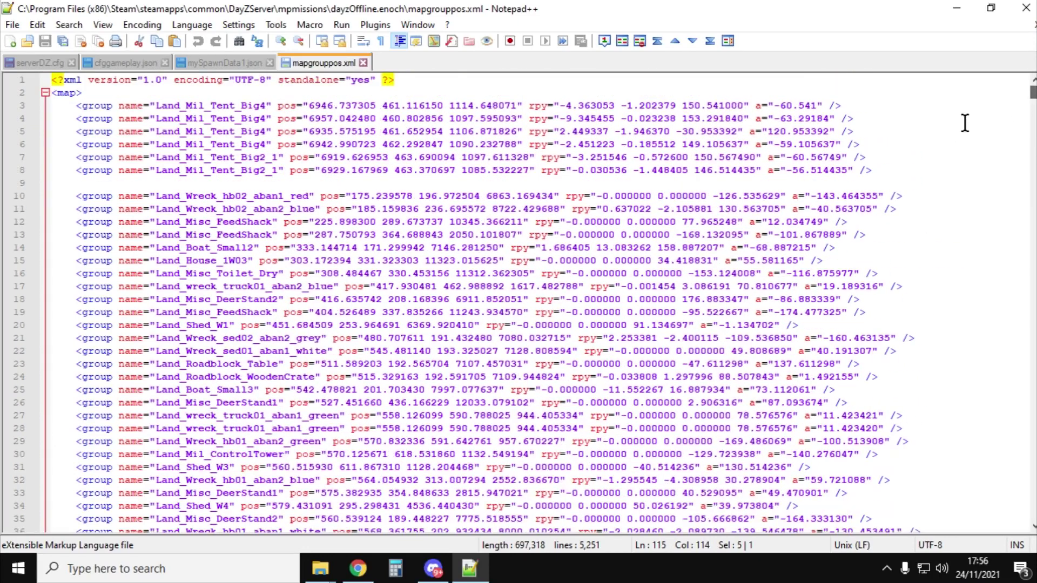
Read the rpy and a values on the Land_Mil_Tent_Big4 lines 3 and 4 (rpy 150.541000, a -60.541).
{"action": "left_click", "coordinate": [798, 108]}
{"action": "left_click", "coordinate": [598, 106]}
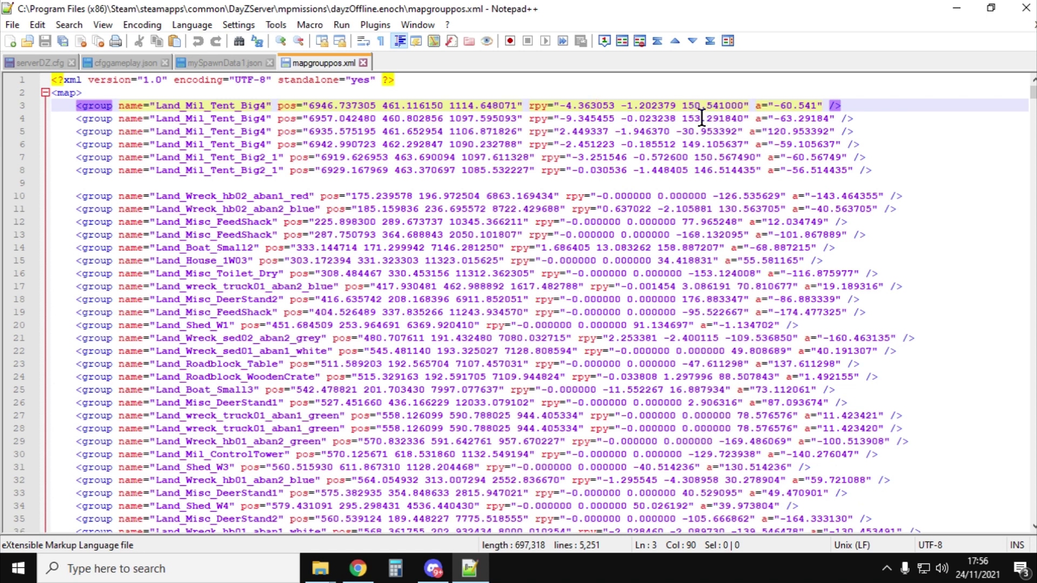
{"action": "key", "text": "Right"}
{"action": "key", "text": "Right"}
{"action": "key", "text": "Right"}
{"action": "key", "text": "Right"}
{"action": "key", "text": "Right"}
{"action": "key", "text": "Right"}
{"action": "key", "text": "Right"}
{"action": "key", "text": "Right"}
{"action": "key", "text": "Right"}
{"action": "key", "text": "Right"}
{"action": "key", "text": "Right"}
{"action": "key", "text": "Right"}
{"action": "key", "text": "Right"}
{"action": "key", "text": "Right"}
{"action": "key", "text": "Right"}
{"action": "key", "text": "Left"}
{"action": "key", "text": "Left"}
{"action": "key", "text": "Left"}
{"action": "key", "text": "Left"}
{"action": "key", "text": "Left"}
{"action": "key", "text": "Left"}
{"action": "key", "text": "Down"}
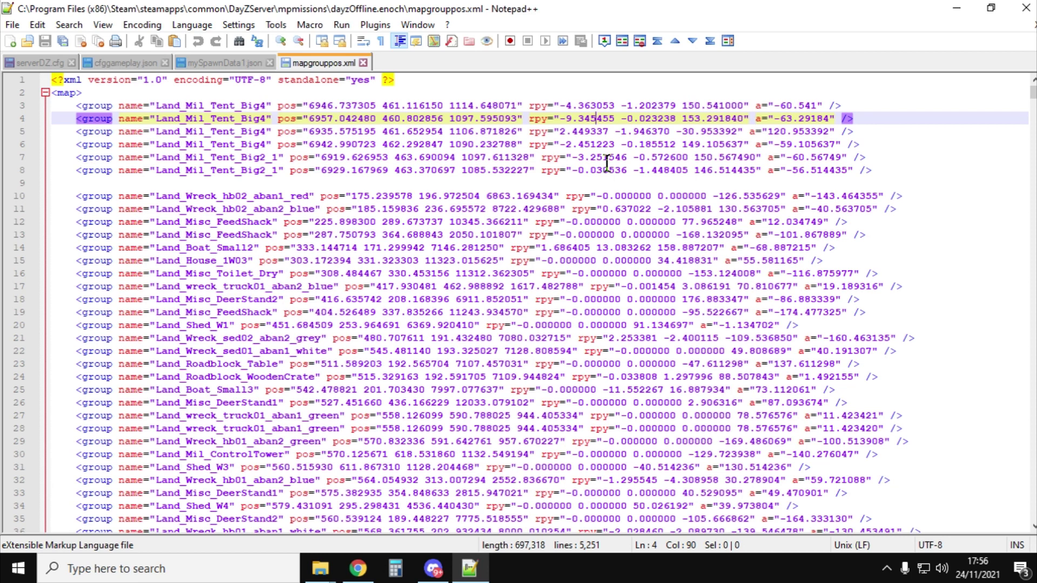
{"action": "left_click", "coordinate": [567, 106]}
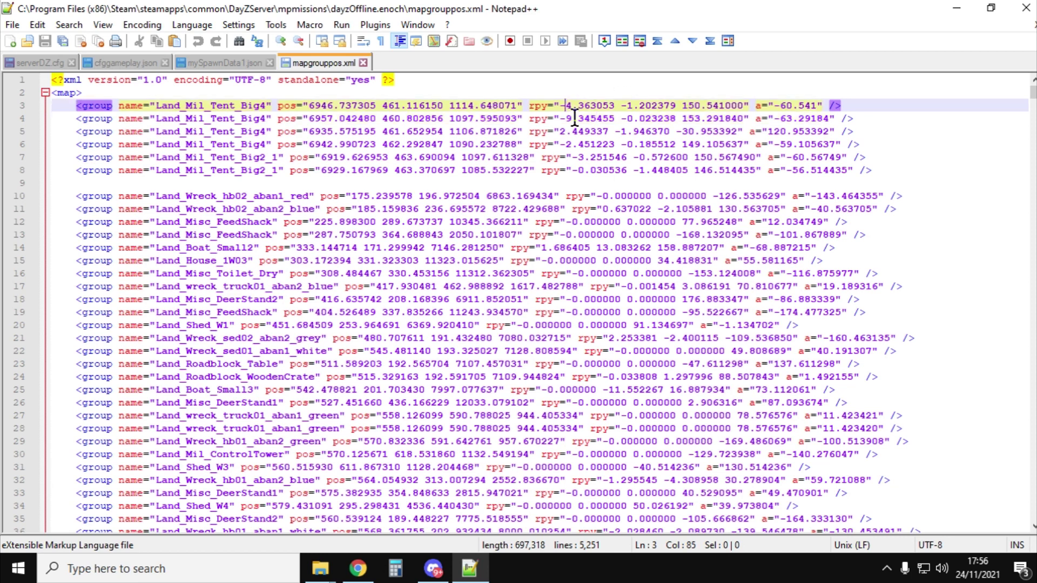